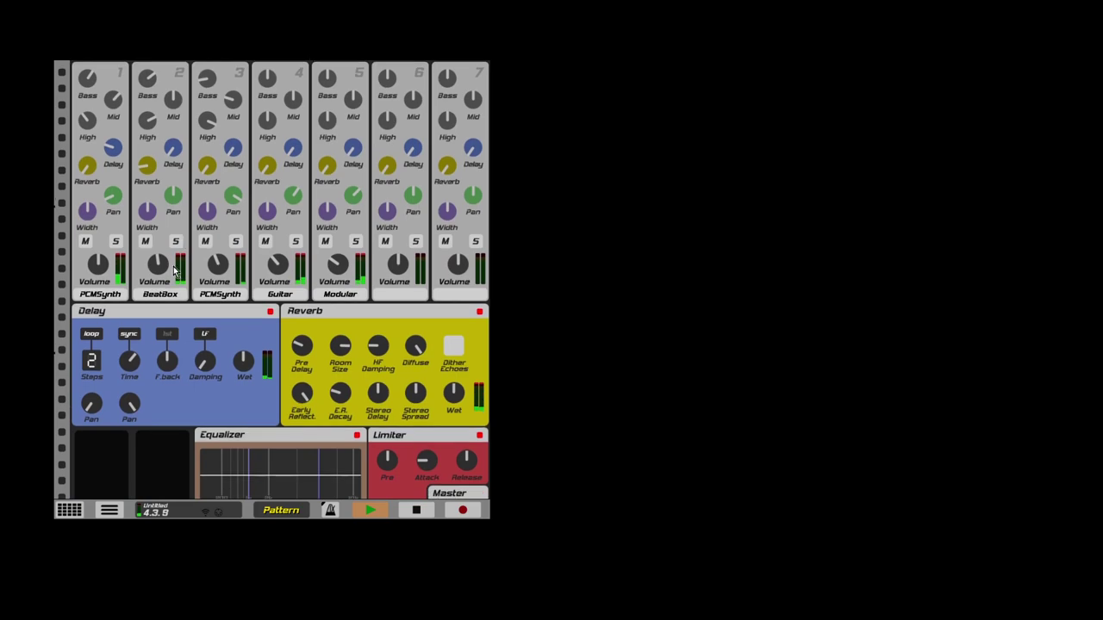
Lower the BeatBox channel's mixer volume and slightly raise the output volume on the BeatBox machine itself
left_click(159, 272)
left_click(155, 294)
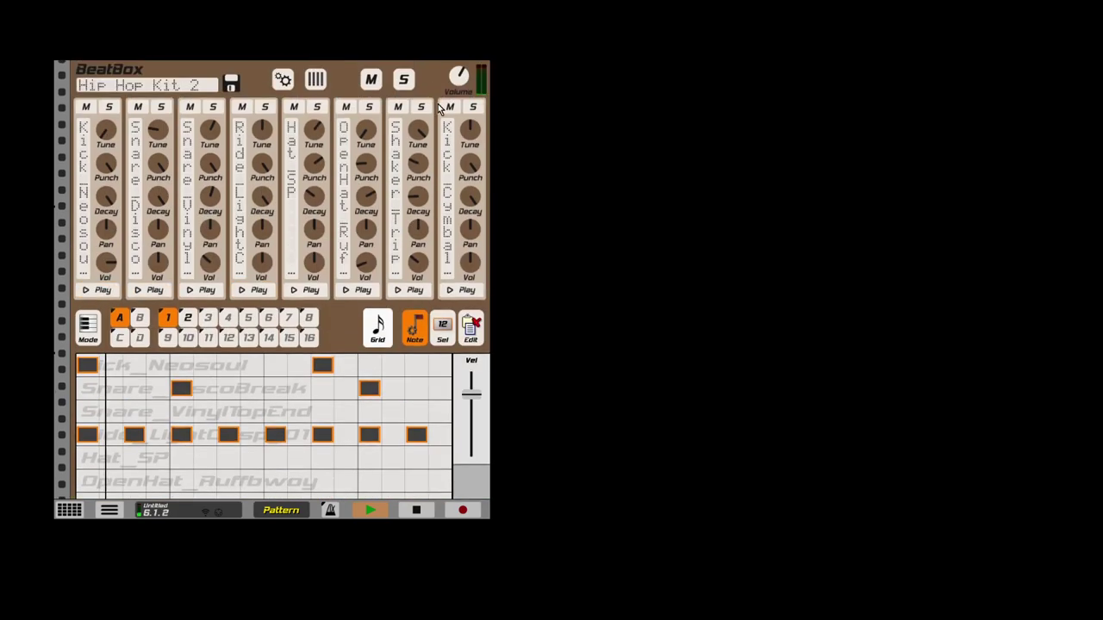
left_click_drag(463, 79, 460, 70)
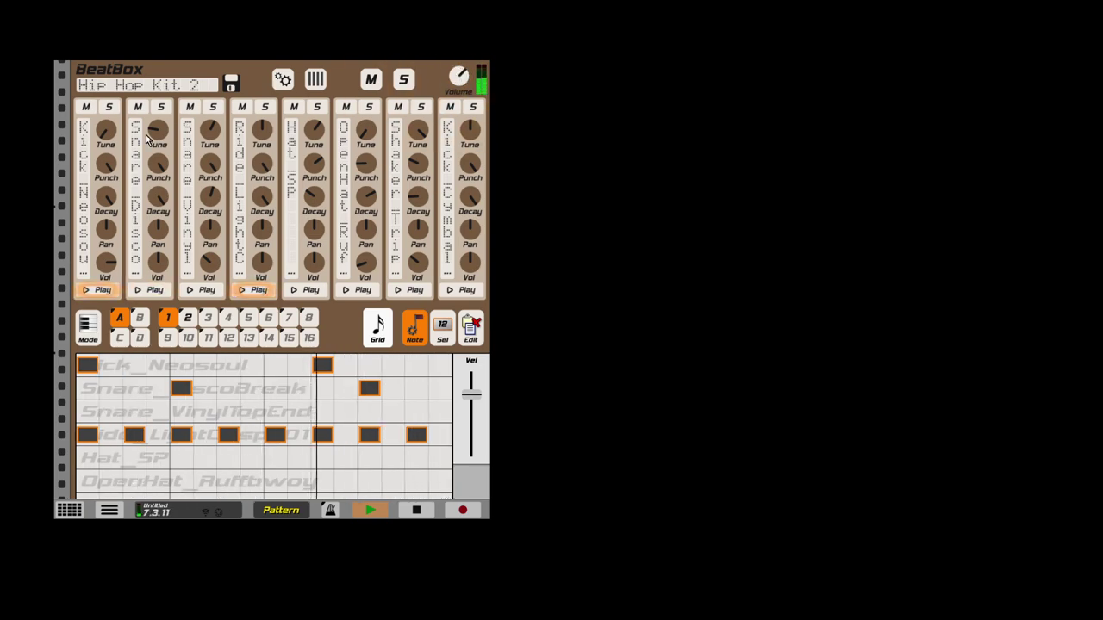
left_click(59, 212)
left_click_drag(60, 202, 61, 263)
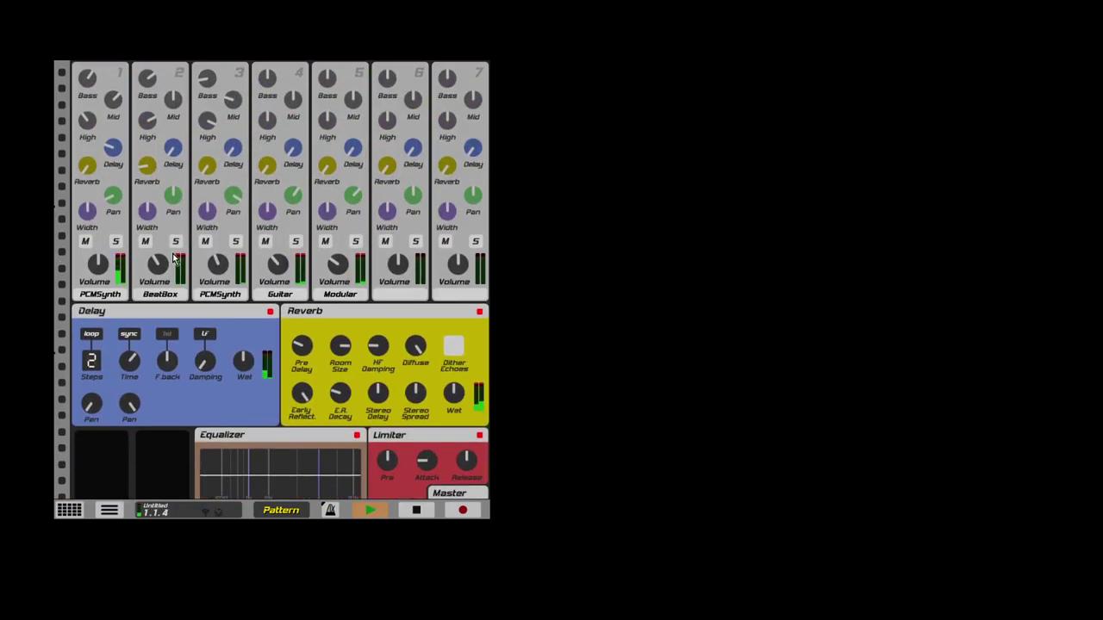
Try the BeatBox Multi-Filter switched on as high pass and the first PCMSynth's Multi-Filter as band pass
scroll(163, 262, "up", 3)
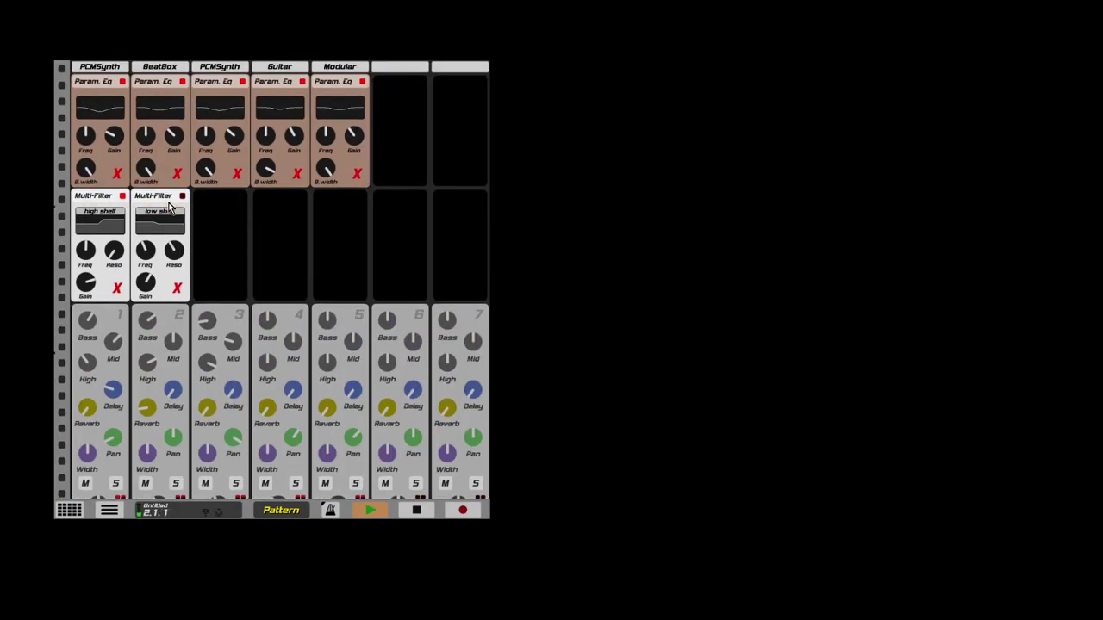
left_click(169, 211)
left_click(169, 233)
left_click_drag(171, 252, 170, 270)
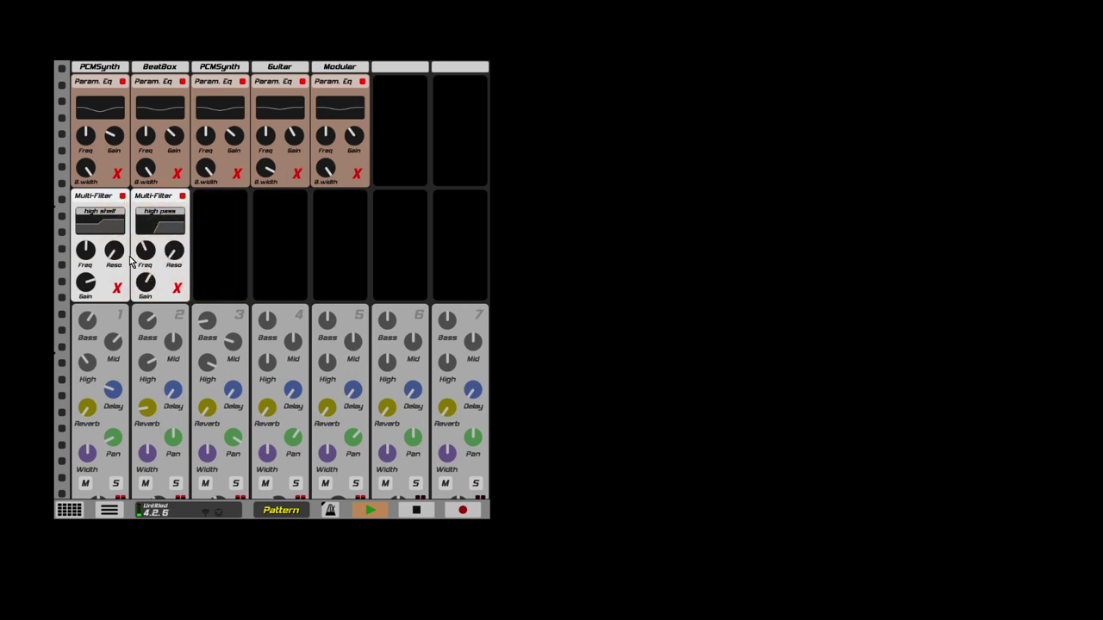
left_click(111, 227)
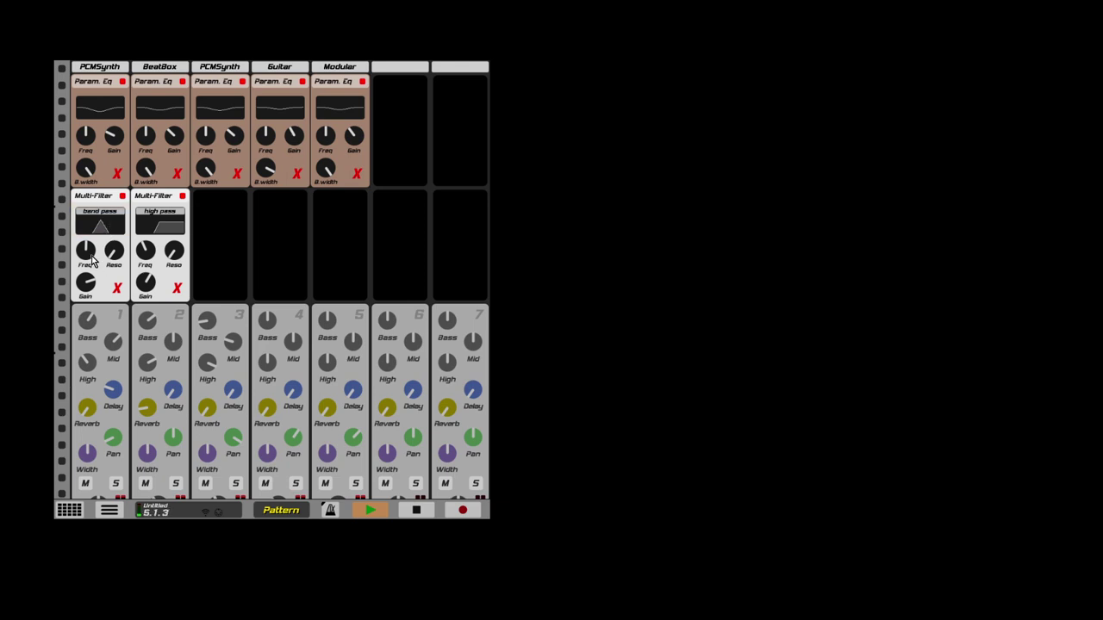
Remove the Multi-Filter insert effects from the BeatBox and first PCMSynth channels
left_click(179, 290)
left_click(209, 206)
left_click(127, 286)
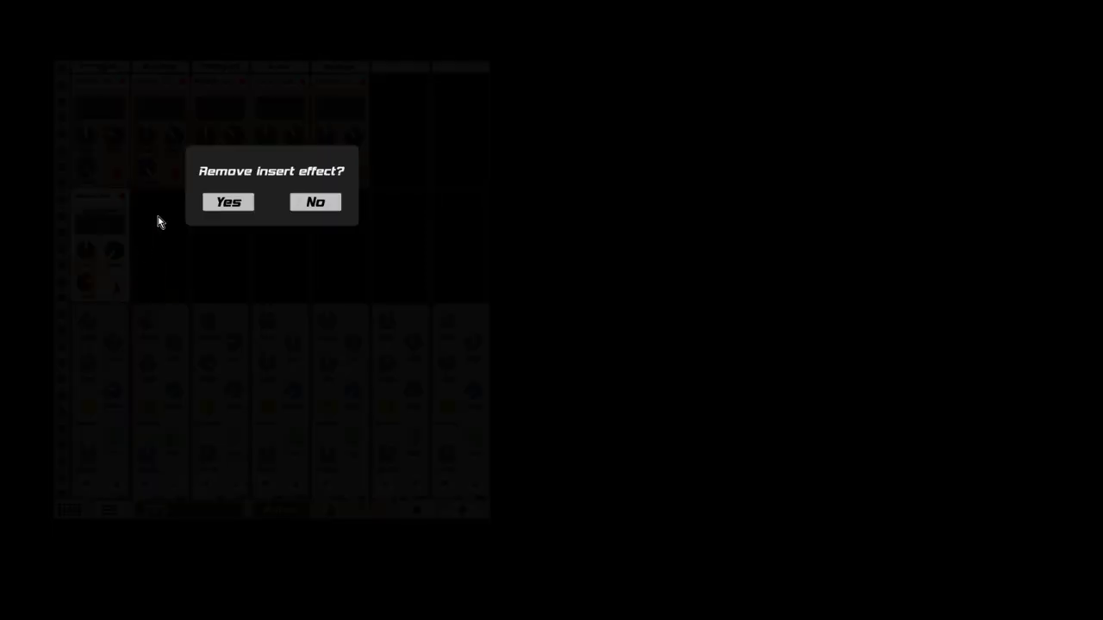
left_click(219, 203)
Raise the Param. Eq gains across the instrument channels, with a lower BeatBox frequency and a higher frequency on the channel 3 PCMSynth
left_click_drag(241, 135, 270, 136)
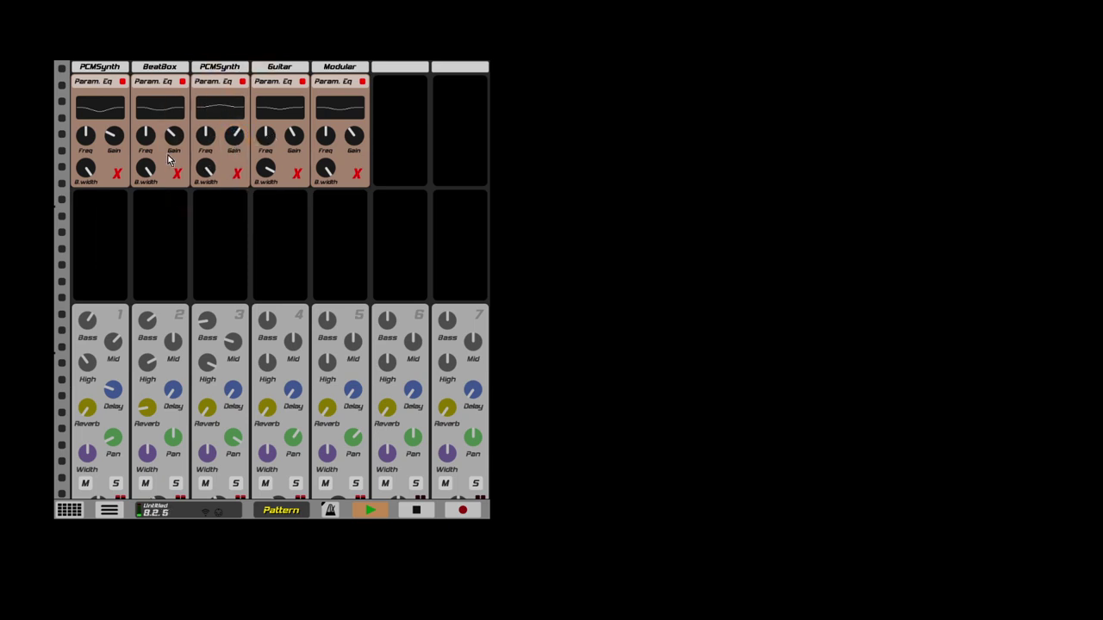
left_click_drag(169, 138, 152, 152)
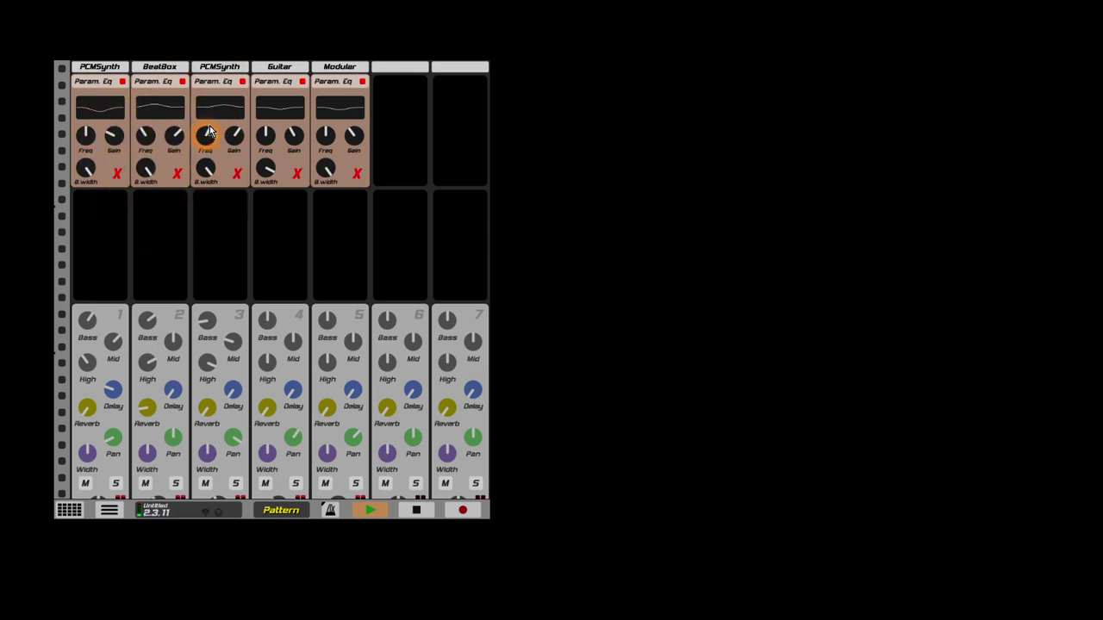
left_click_drag(108, 139, 139, 149)
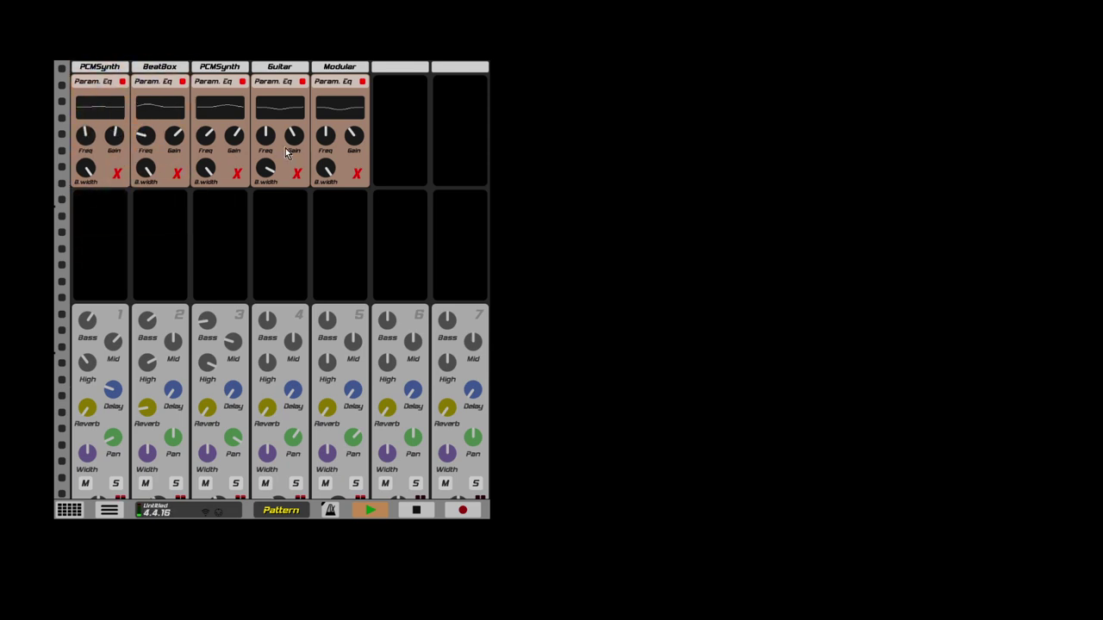
left_click_drag(296, 145, 342, 149)
mouse_move(268, 138)
left_mouse_down()
mouse_move(271, 175)
mouse_move(254, 175)
mouse_move(271, 143)
left_mouse_up()
Reset the Bass, Mid and High knobs of mixer channels 1, 2 and 3 to centre
scroll(147, 292, "down", 5)
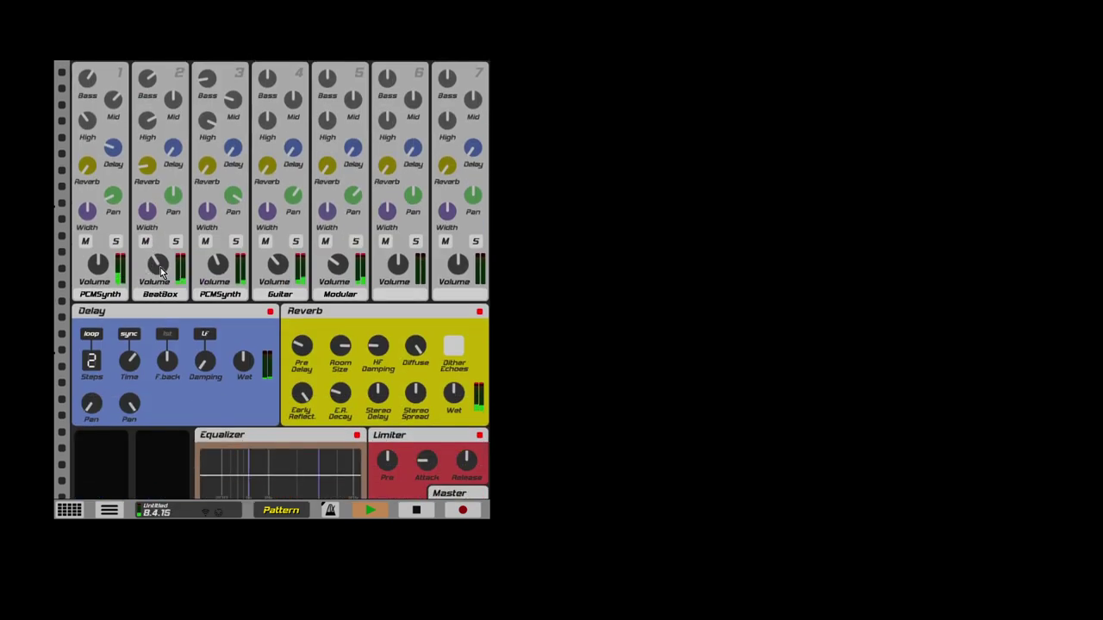
double_click(150, 122)
double_click(174, 101)
double_click(153, 81)
double_click(113, 101)
double_click(91, 118)
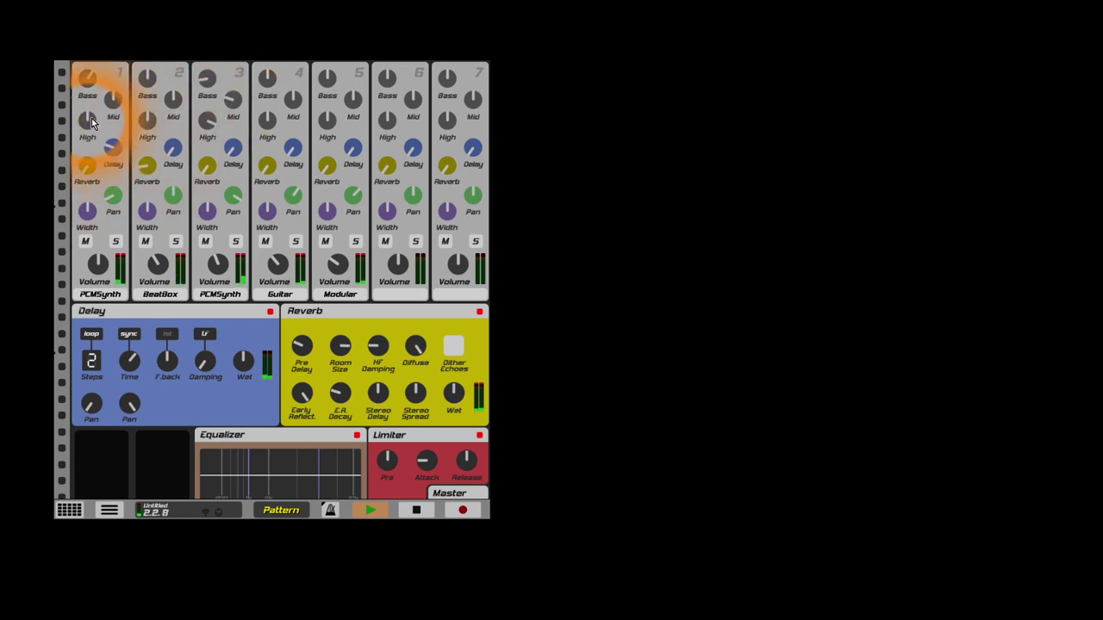
double_click(97, 77)
double_click(208, 122)
double_click(232, 99)
double_click(208, 79)
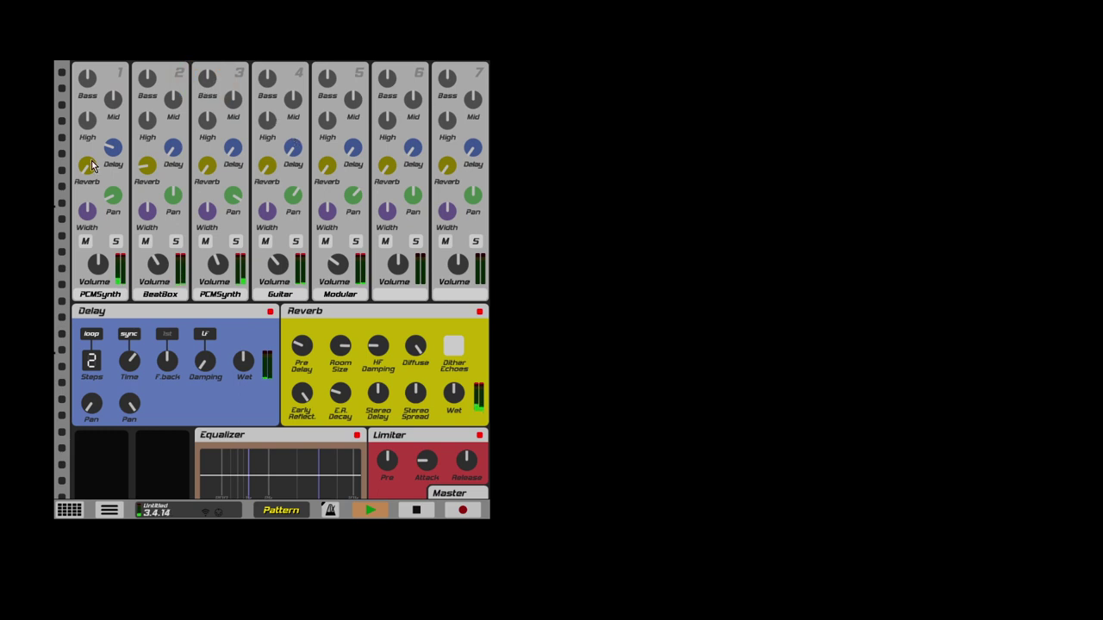
Solo the channel 1 PCMSynth, cut its High to minimum, and end the solo
left_click(116, 242)
left_click(87, 120)
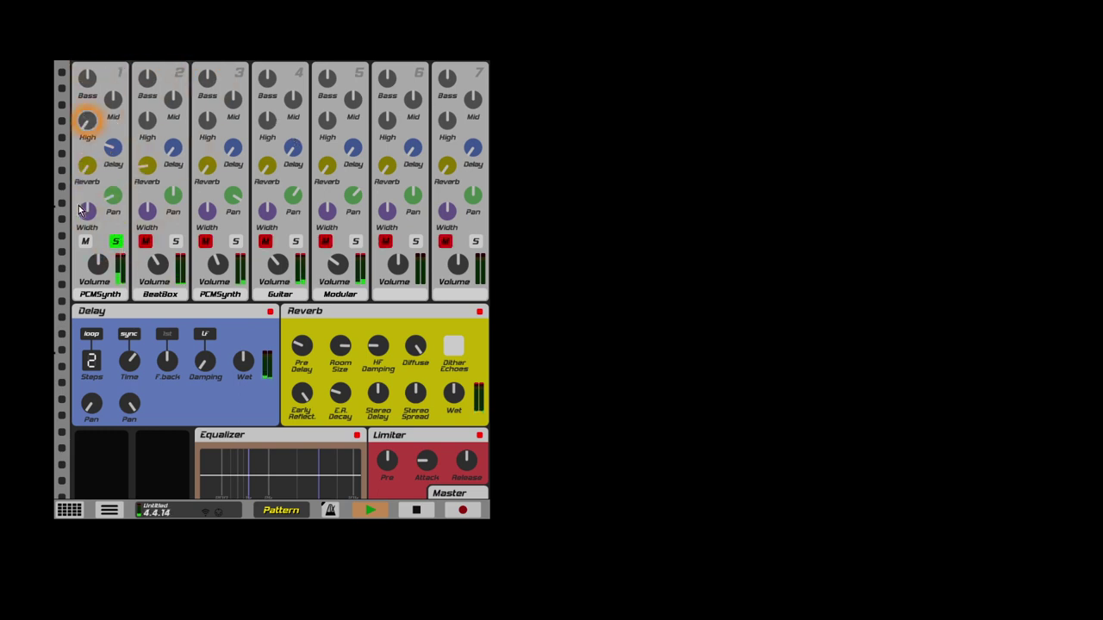
left_click(116, 242)
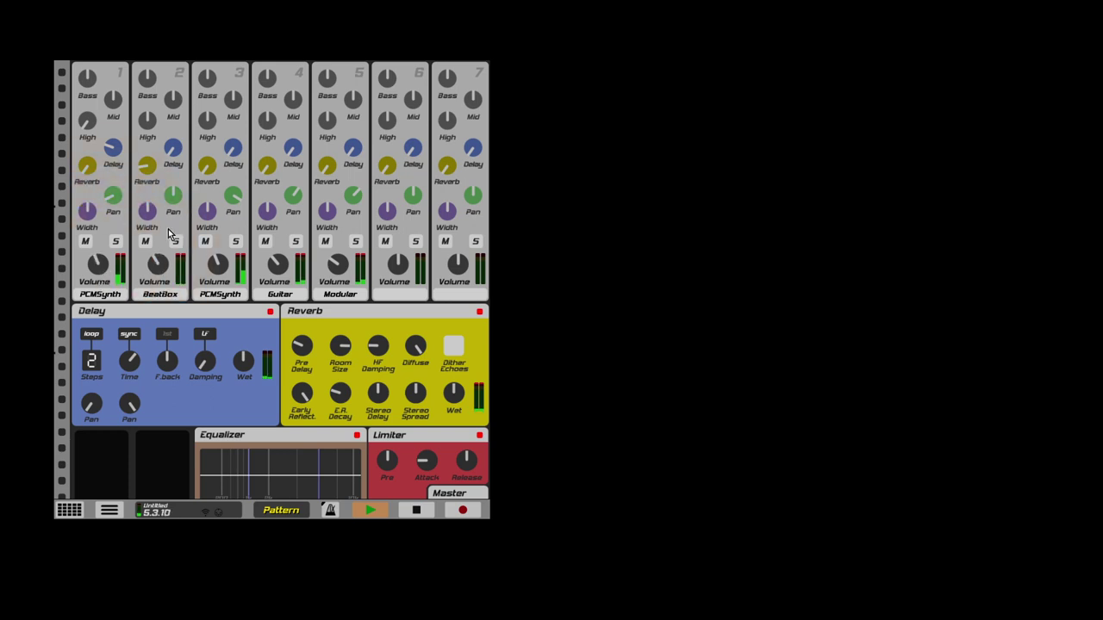
Raise the BeatBox channel's Bass and High and lower its Mid slightly
left_click_drag(147, 120, 151, 98)
left_click_drag(170, 99, 159, 213)
left_click(173, 99)
left_click(177, 224)
Solo the channel 3 PCMSynth to reduce its right pan and High, then end the solo and lower its volume
left_click(235, 242)
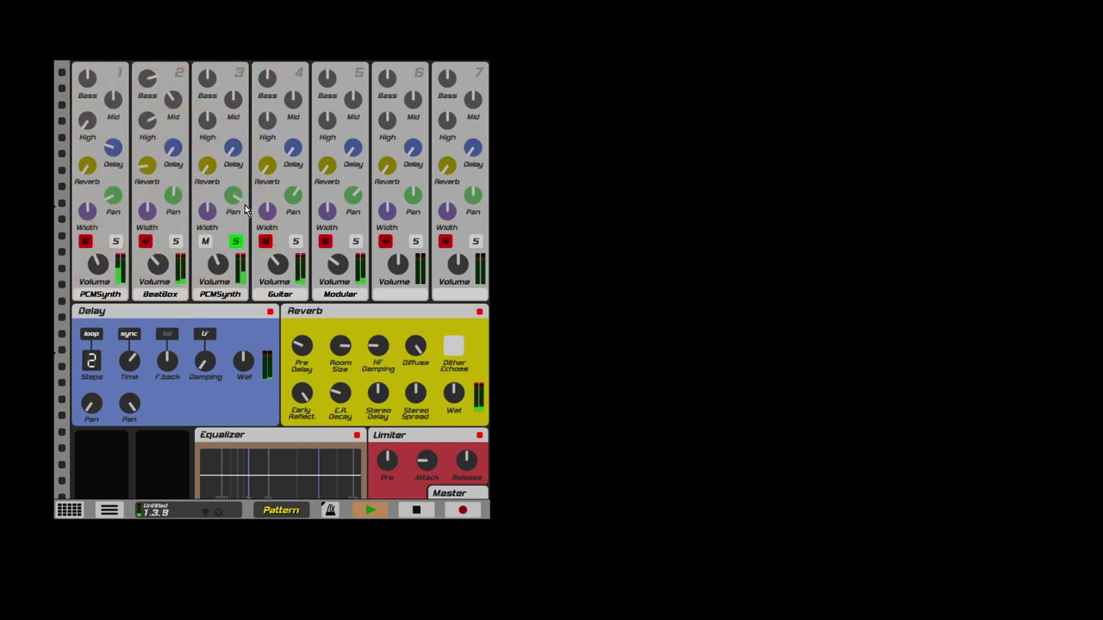
left_click_drag(242, 199, 241, 213)
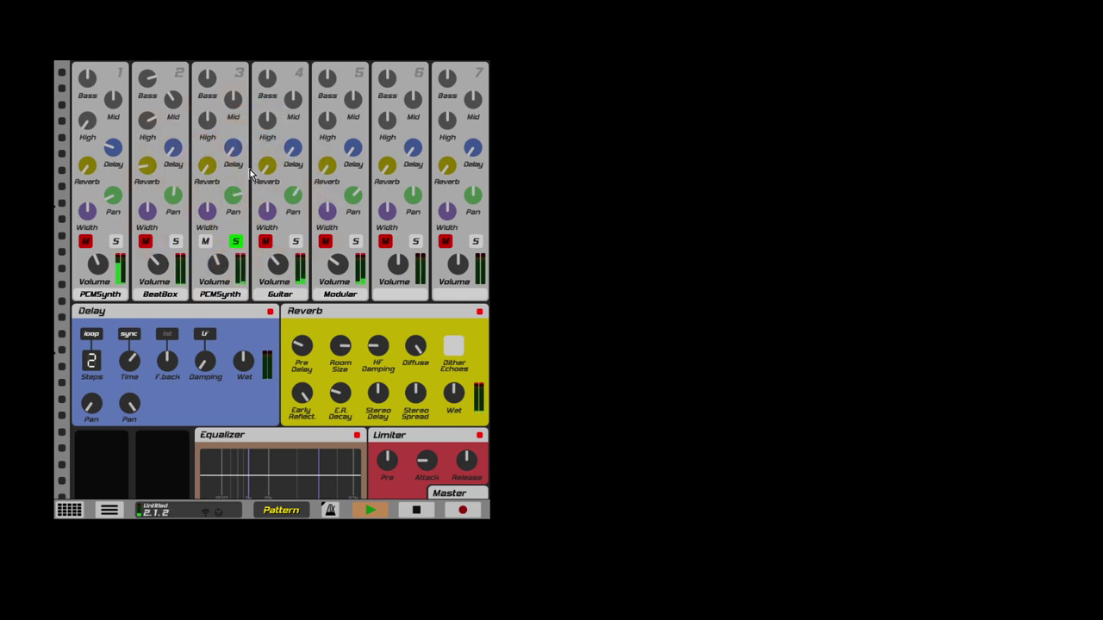
left_click(206, 123)
left_click(235, 241)
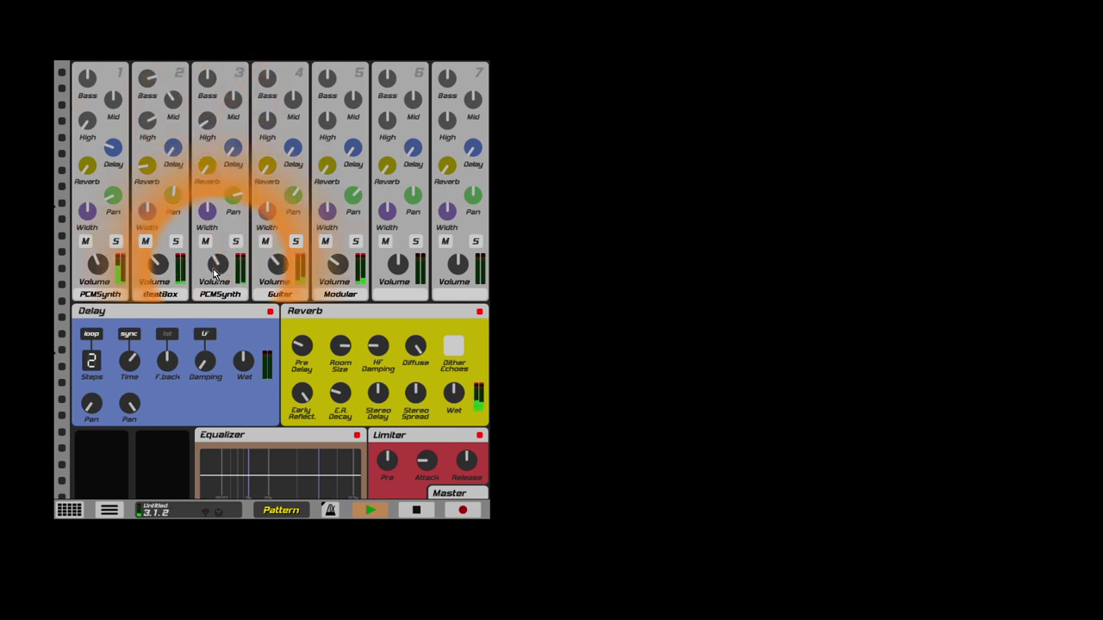
left_click_drag(213, 268, 212, 292)
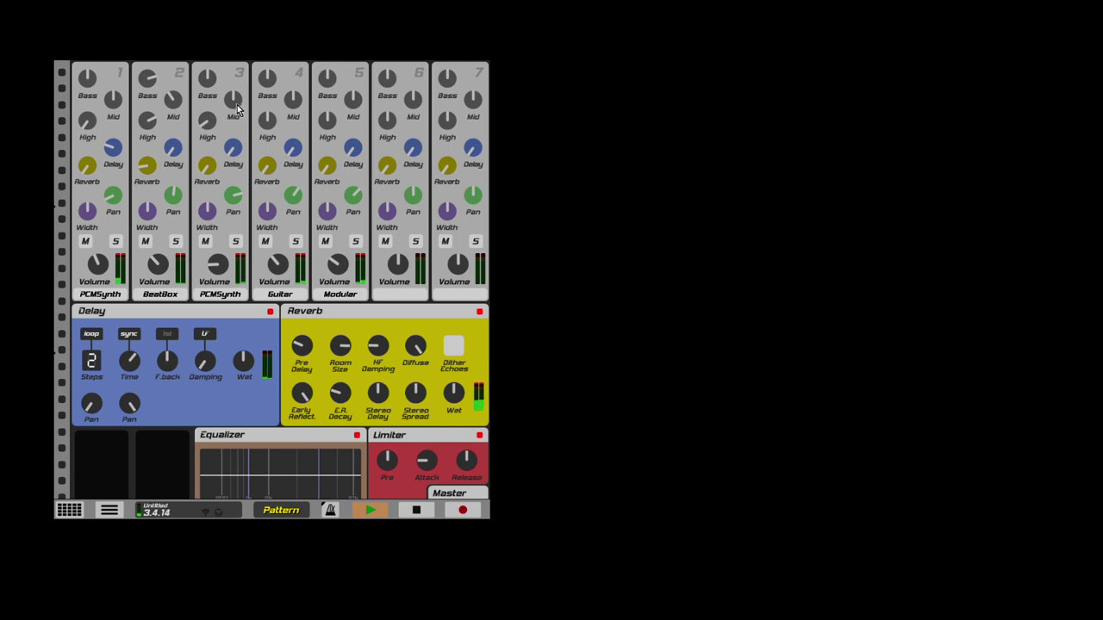
Lower the channel 3 Bass, raise its Mid and Reverb send, and slightly reduce the BeatBox reverb
left_click_drag(210, 78, 212, 93)
left_click(206, 164)
left_click(142, 167)
Raise the volume of the channel 1 PCMSynth while soloed, and of the channel 3 PCMSynth and Guitar in the full mix
left_click(116, 242)
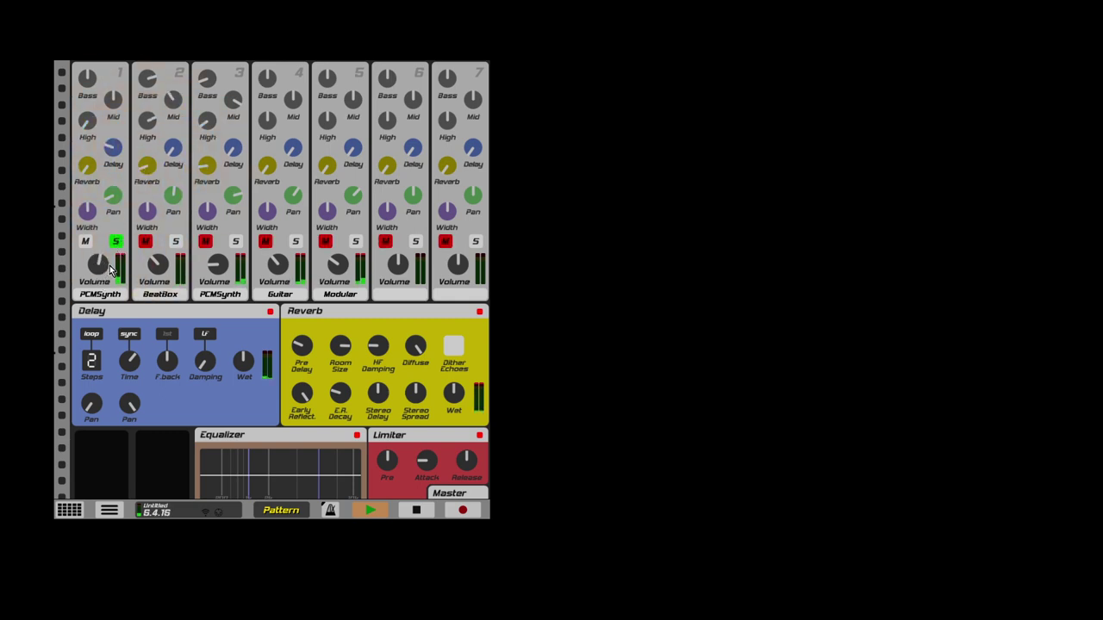
left_click(116, 242)
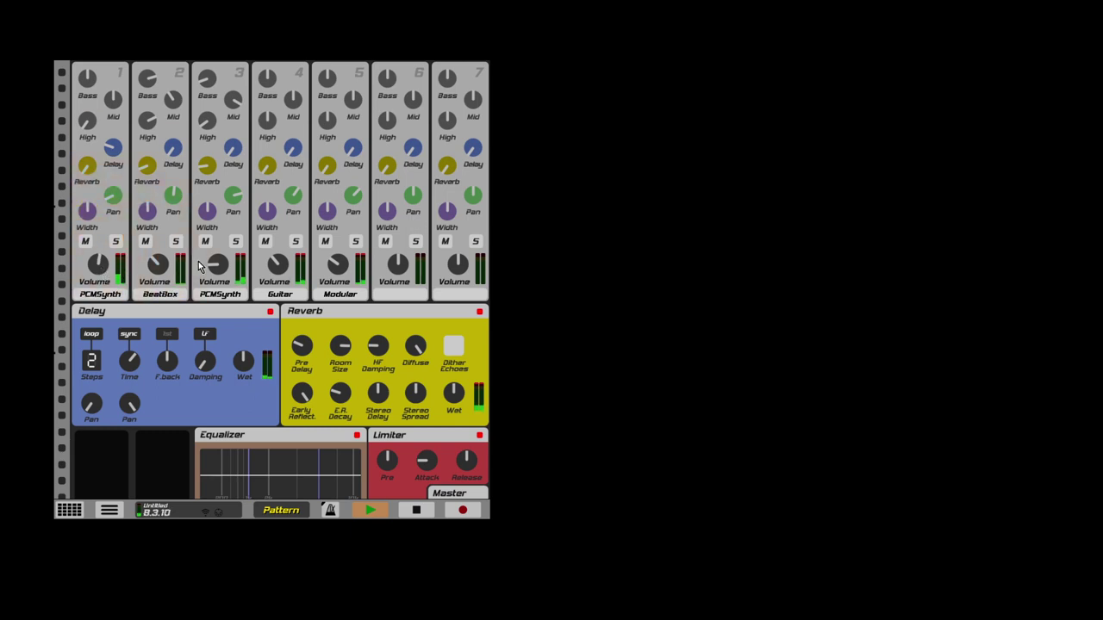
left_click_drag(200, 262, 225, 264)
left_click(276, 266)
Shape the master equalizer curve with a gentle boost in the middle frequencies
scroll(328, 268, "down", 5)
left_click_drag(345, 276, 333, 279)
left_click_drag(267, 280, 261, 280)
left_click_drag(345, 277, 354, 280)
left_click_drag(280, 281, 357, 292)
scroll(276, 261, "up", 3)
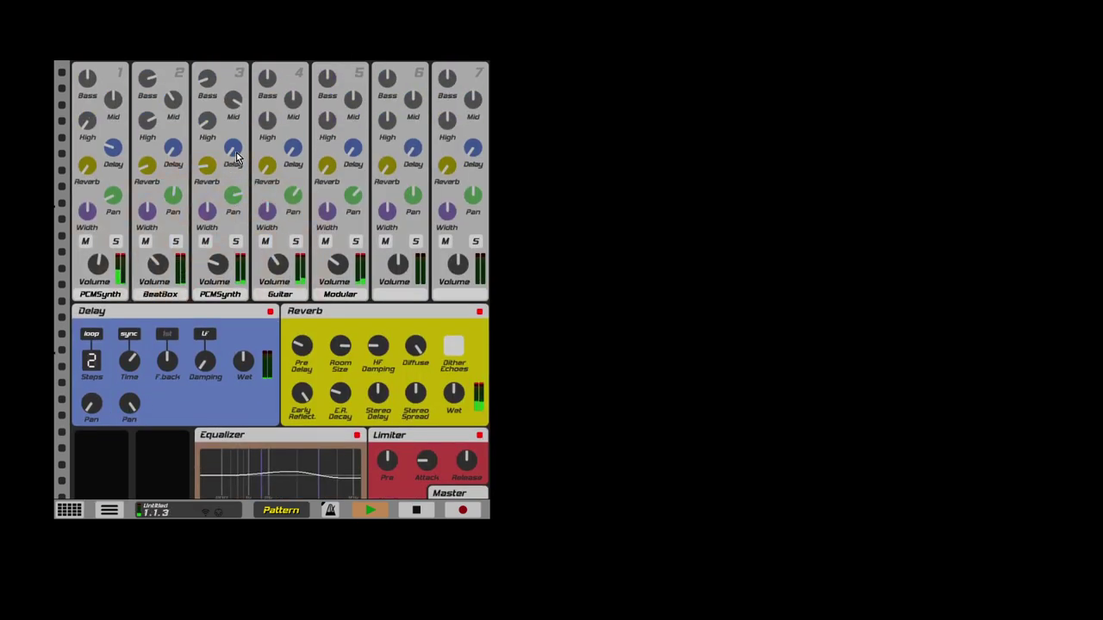
Raise the channel 3 PCMSynth's High slightly and lower its volume
left_click_drag(224, 128, 224, 126)
left_click(217, 265)
Try a HighPass filter with reduced filter sustain on the Hollywoodstrings PCMSynth
left_click(218, 293)
scroll(217, 289, "up", 5)
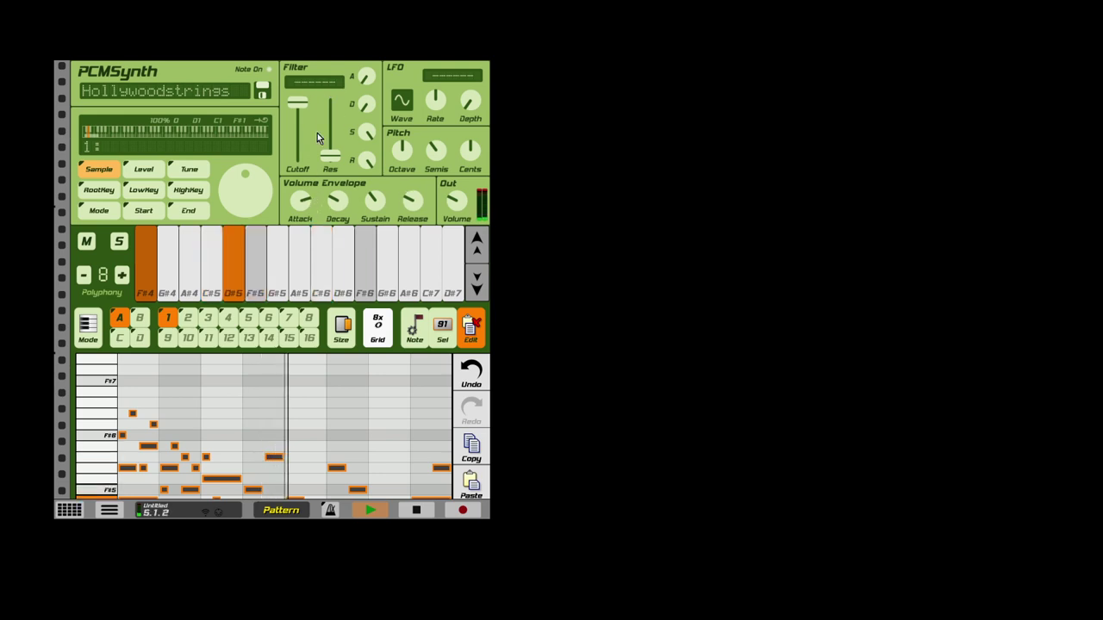
left_click(327, 83)
left_click_drag(362, 131, 352, 224)
scroll(323, 155, "down", 12)
scroll(256, 151, "up", 5)
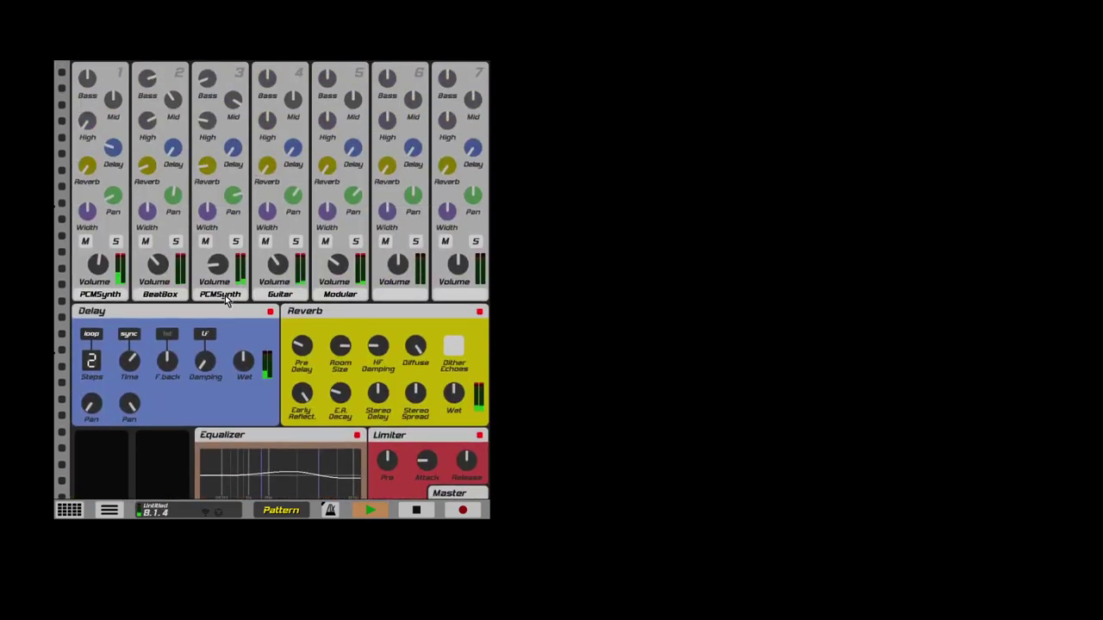
Set the Hollywoodstrings PCMSynth's filter type to Inv. HP with the filter sustain at maximum
left_click(69, 510)
left_click(300, 112)
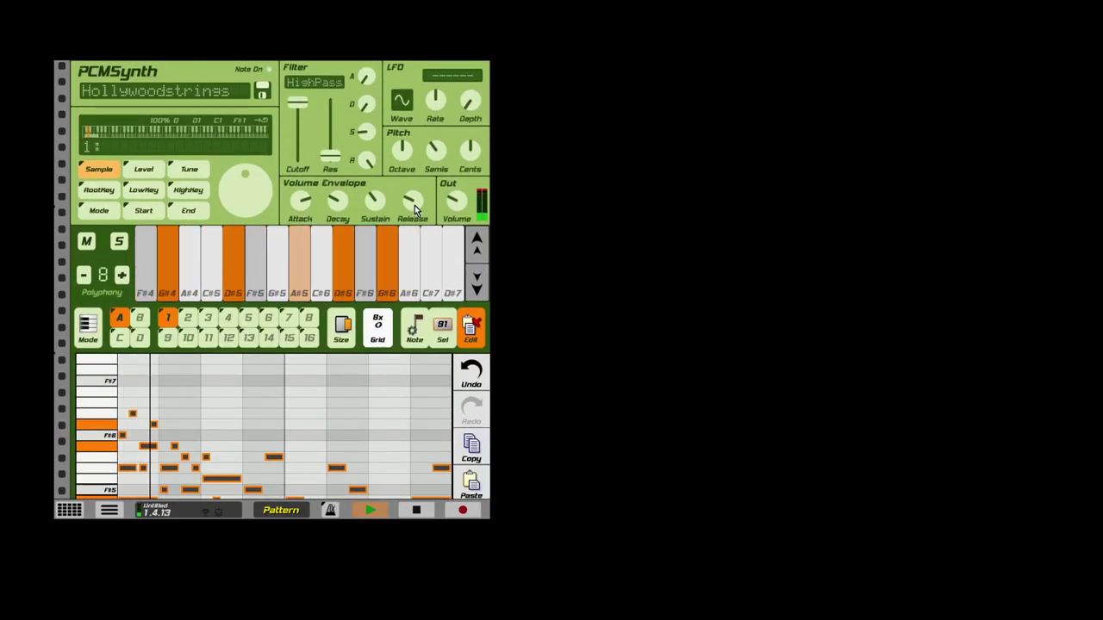
left_click(339, 87)
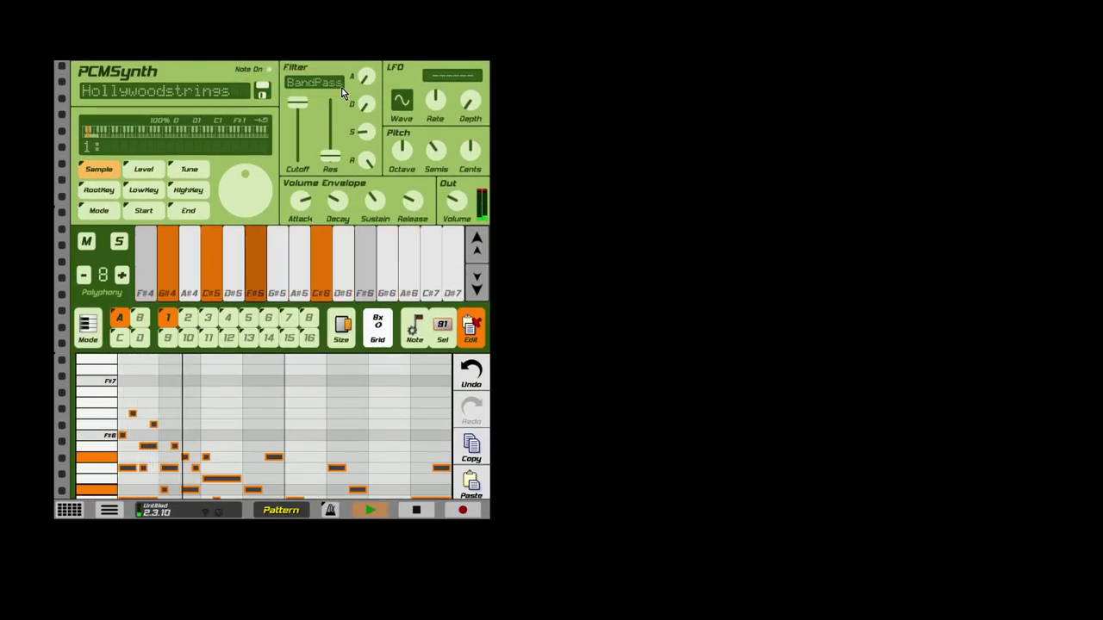
left_click(340, 86)
left_click(341, 87)
left_click(342, 85)
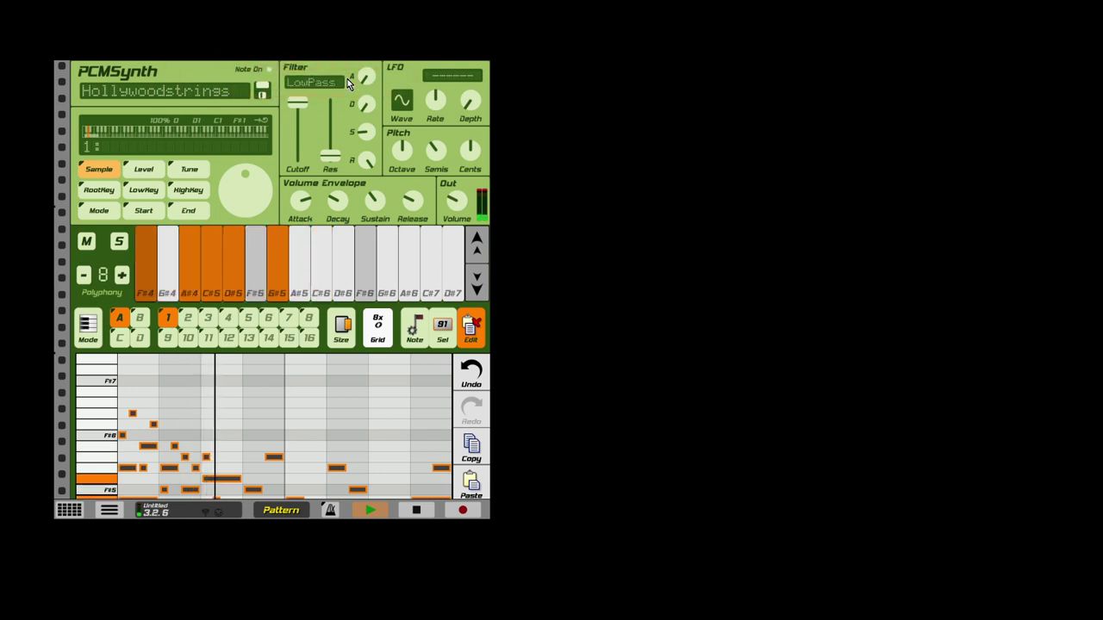
left_click(325, 85)
left_click_drag(330, 82, 333, 79)
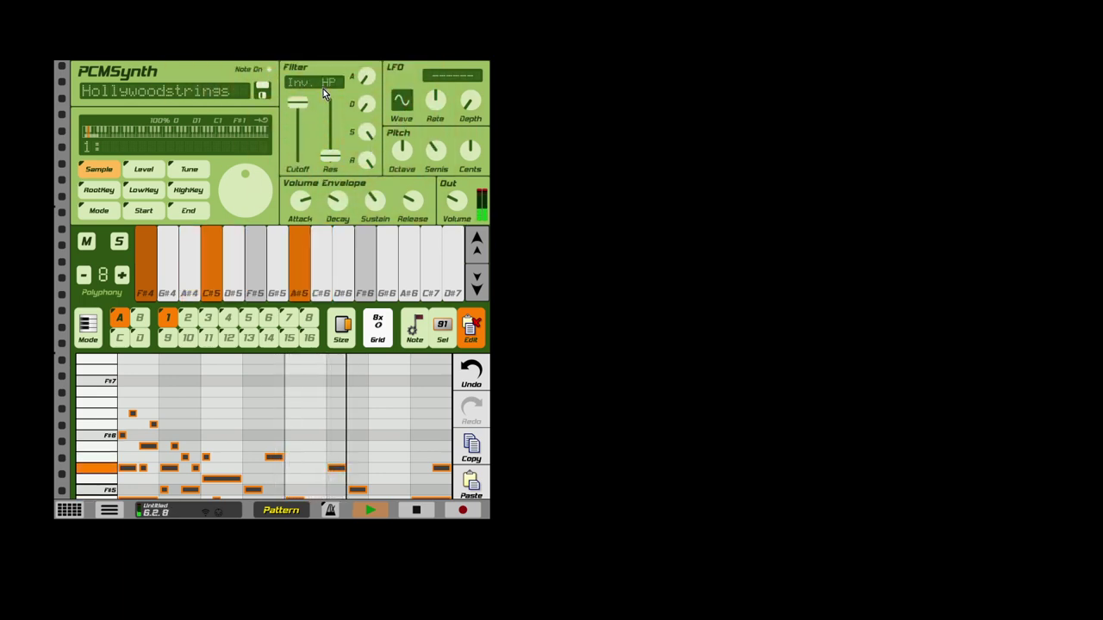
left_click_drag(323, 88, 322, 102)
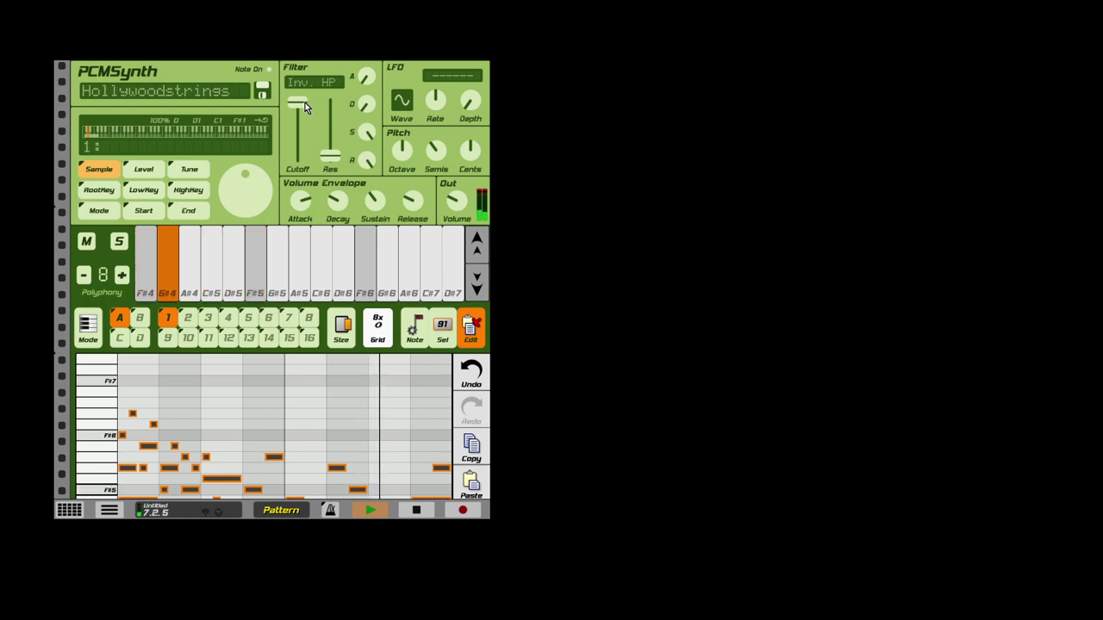
Solo the Hollywoodstrings PCMSynth, restart playback, raise its output volume, end the solo and return to the mixer
left_click(121, 249)
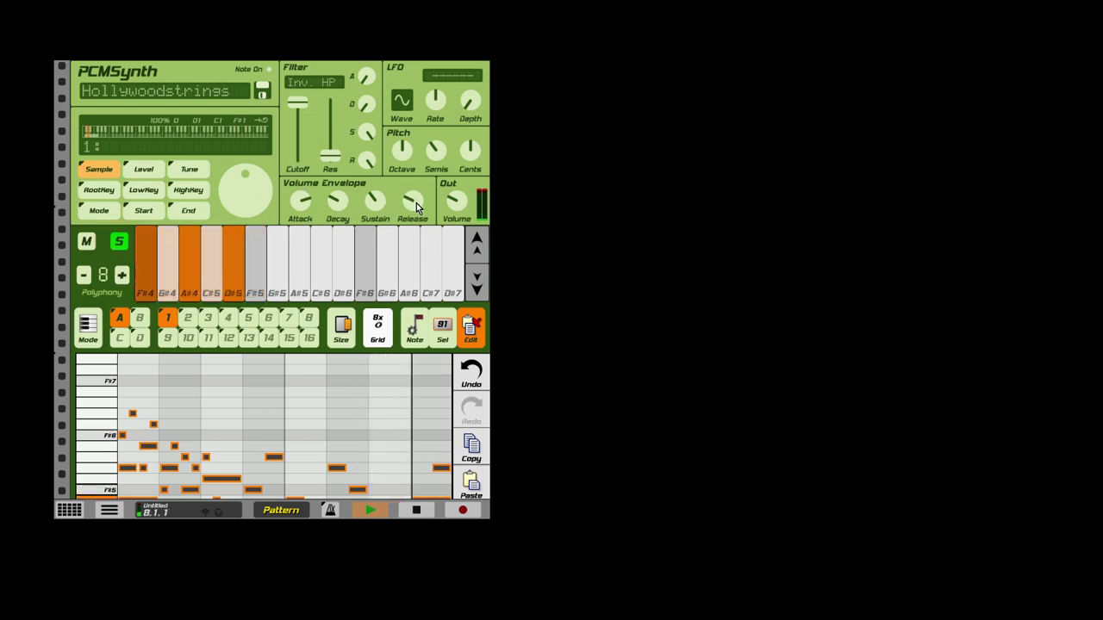
left_click(416, 511)
left_click(371, 511)
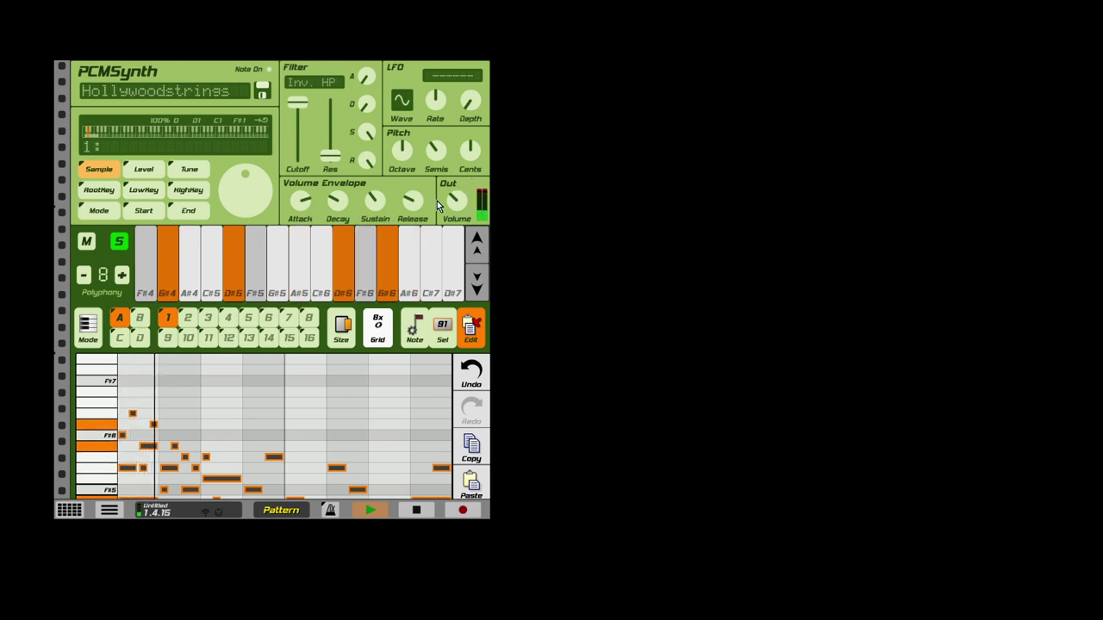
left_click(119, 241)
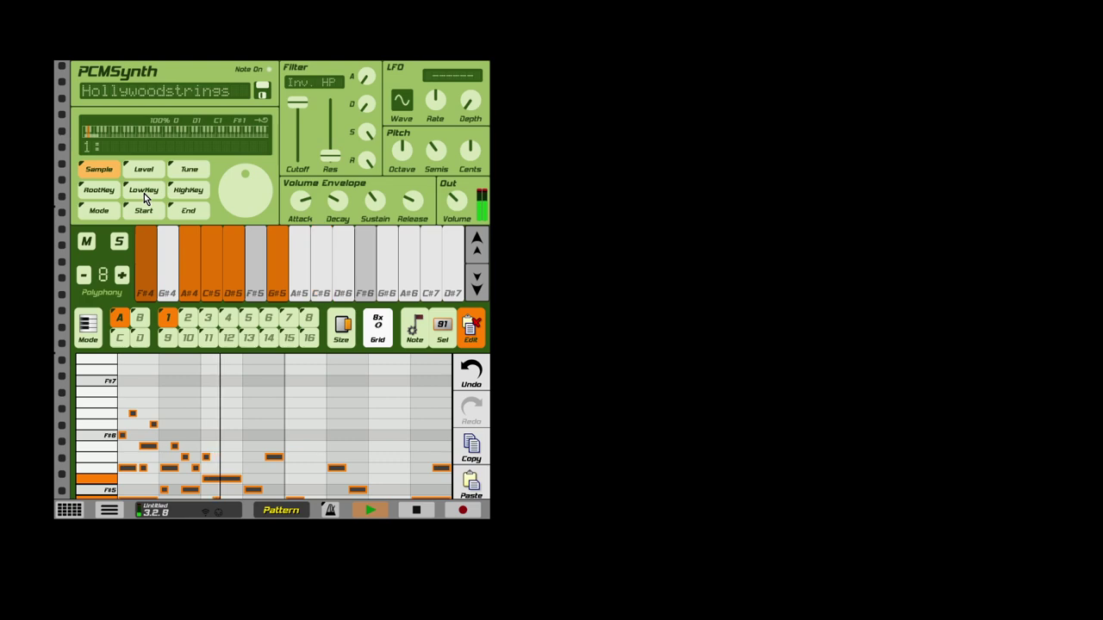
left_click(63, 249)
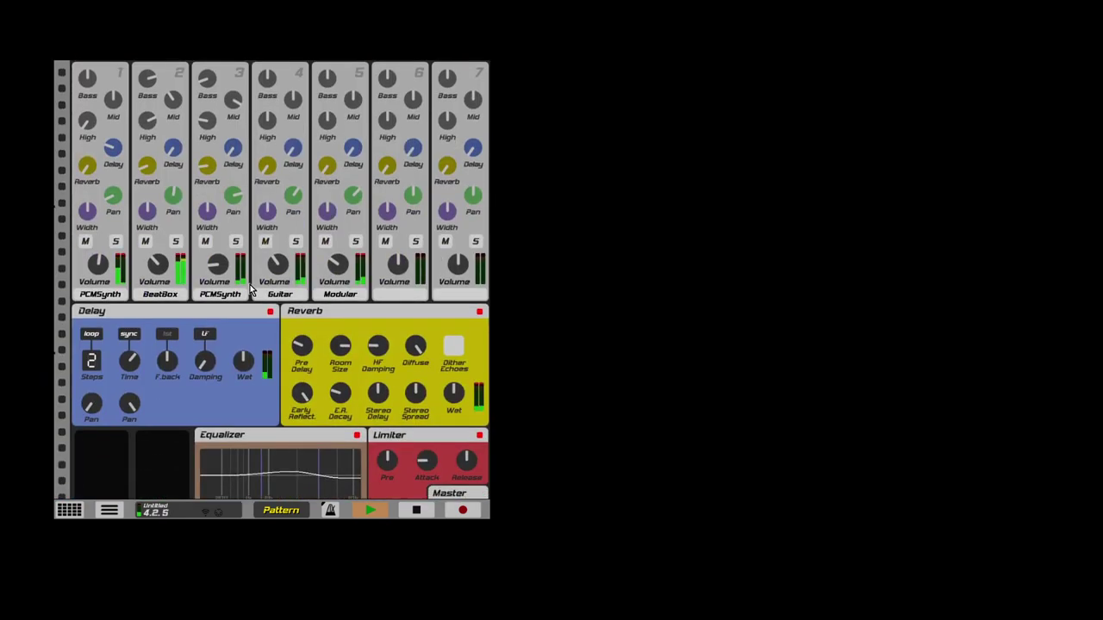
Rebalance the channel 3 PCMSynth with more volume, less Mid, slightly more Bass and Reverb at minimum
left_click_drag(226, 269, 227, 261)
left_click_drag(240, 104, 226, 131)
left_click_drag(218, 265, 216, 253)
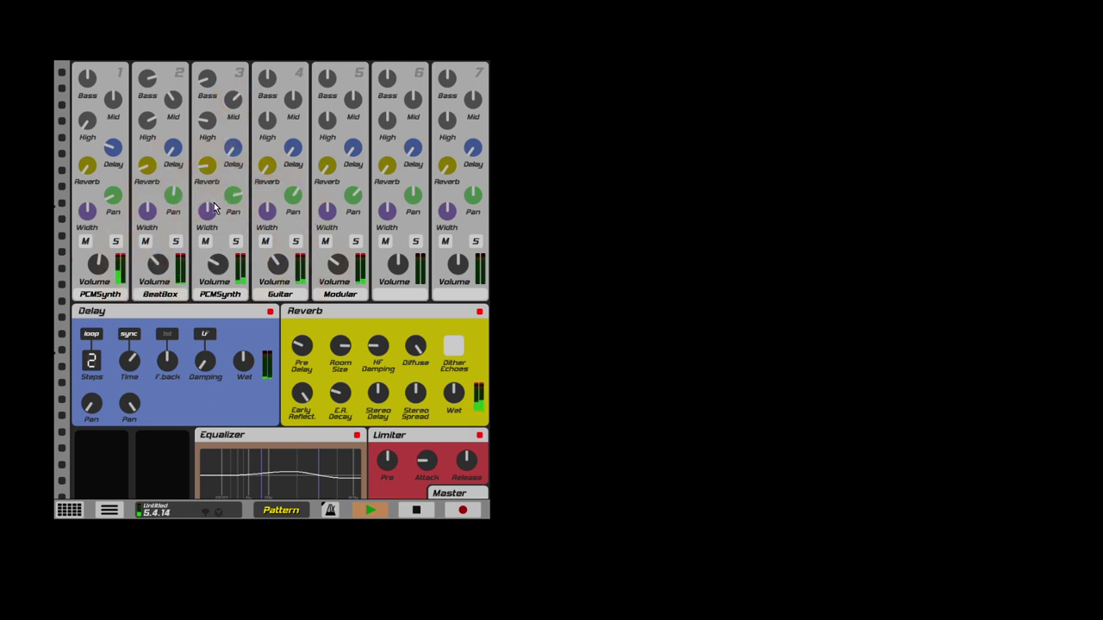
left_click_drag(212, 166, 214, 188)
left_click_drag(209, 82, 210, 125)
Pan the channel 3 PCMSynth hard right, the channel 1 PCMSynth hard left and the Guitar further right
left_click_drag(220, 194, 226, 175)
left_click_drag(112, 197, 114, 208)
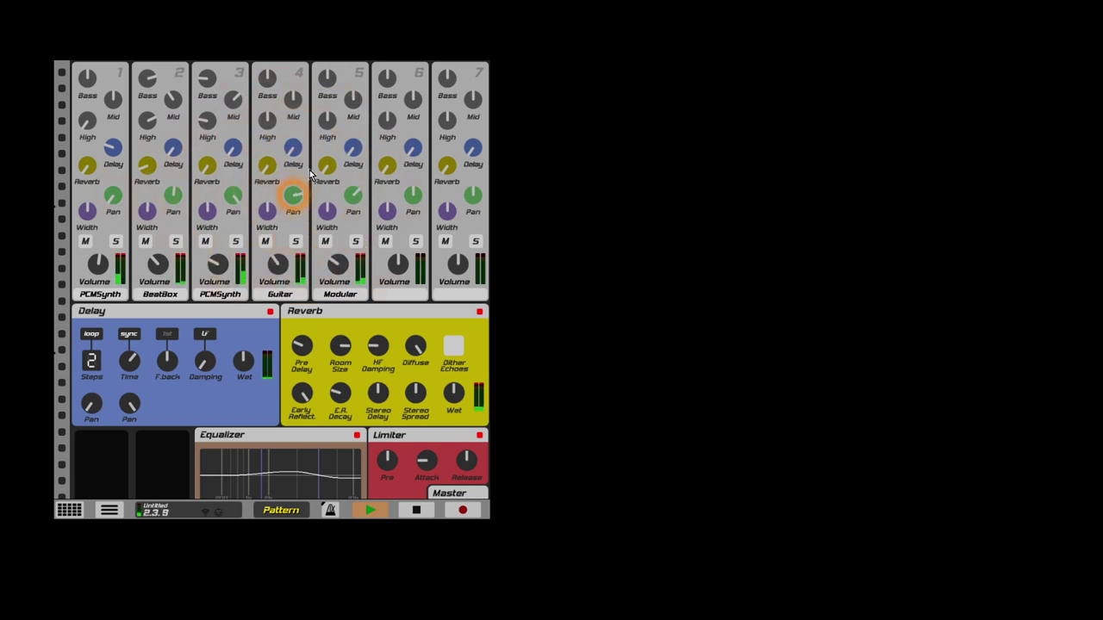
Pan the Modular to the left and the Guitar slightly further right
left_click(346, 200)
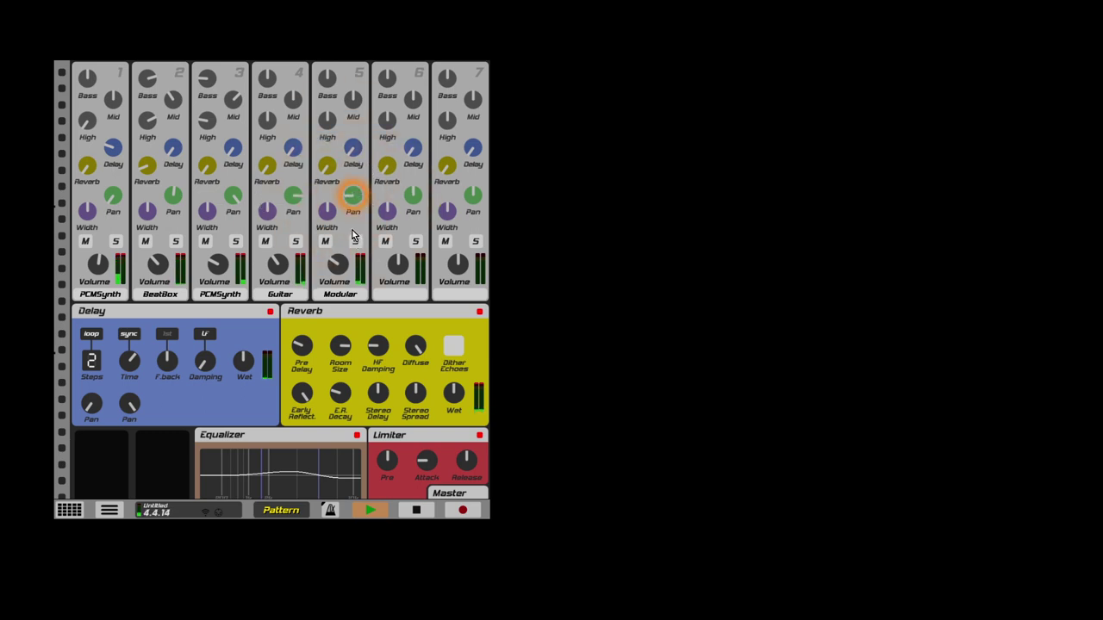
left_click(298, 203)
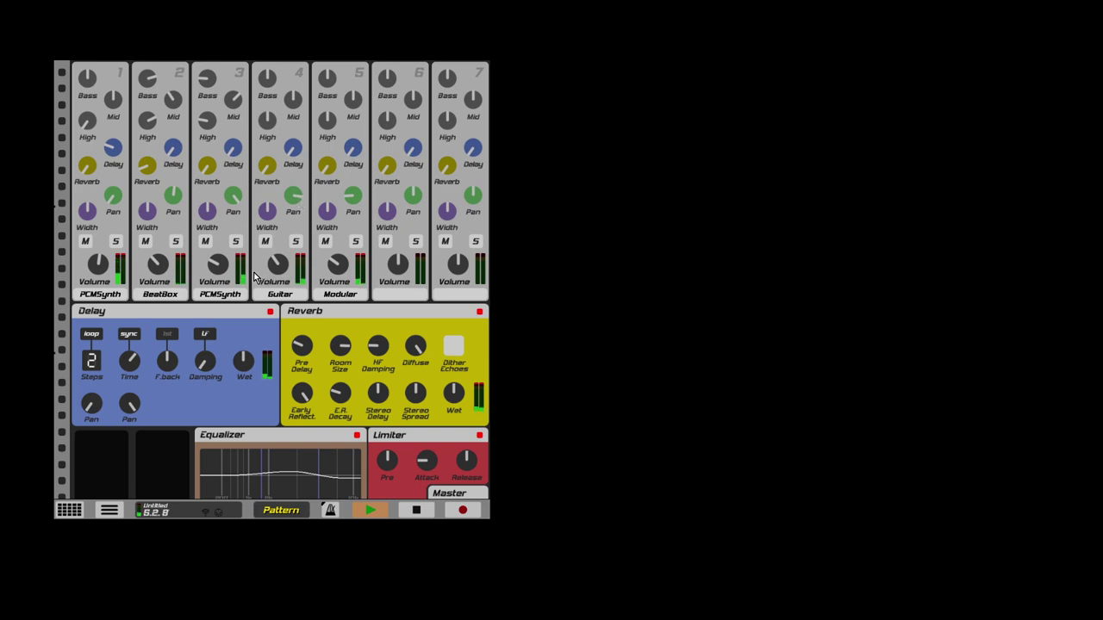
Rebalance the channel 3 PCMSynth with more volume, Bass slightly above centre and Mid below centre
left_click(218, 267)
left_click(208, 79)
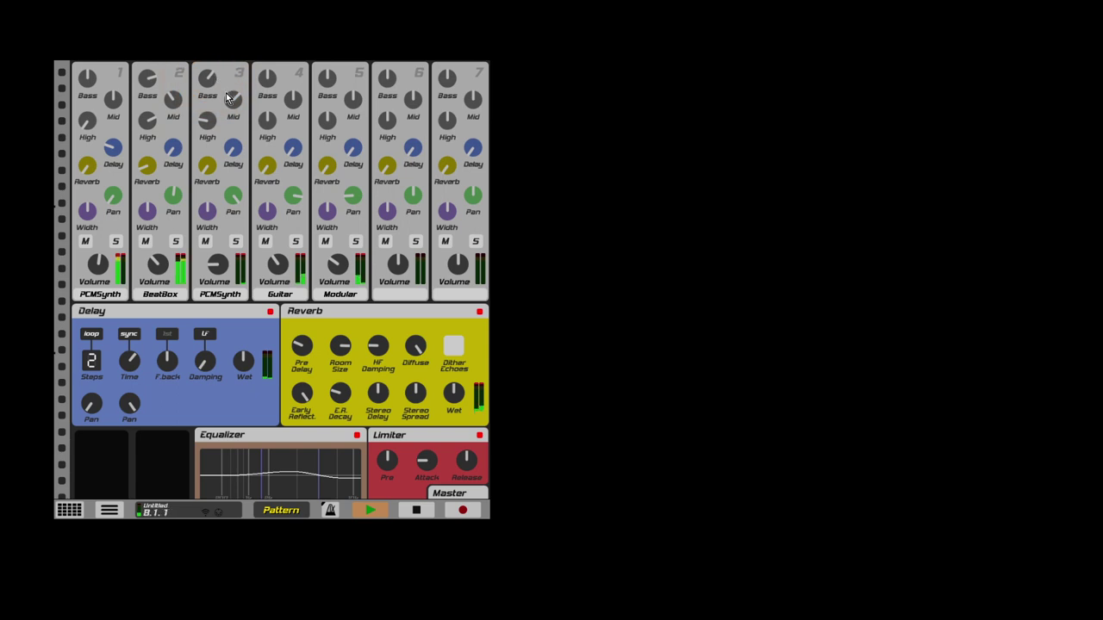
left_click(230, 99)
left_click(212, 266)
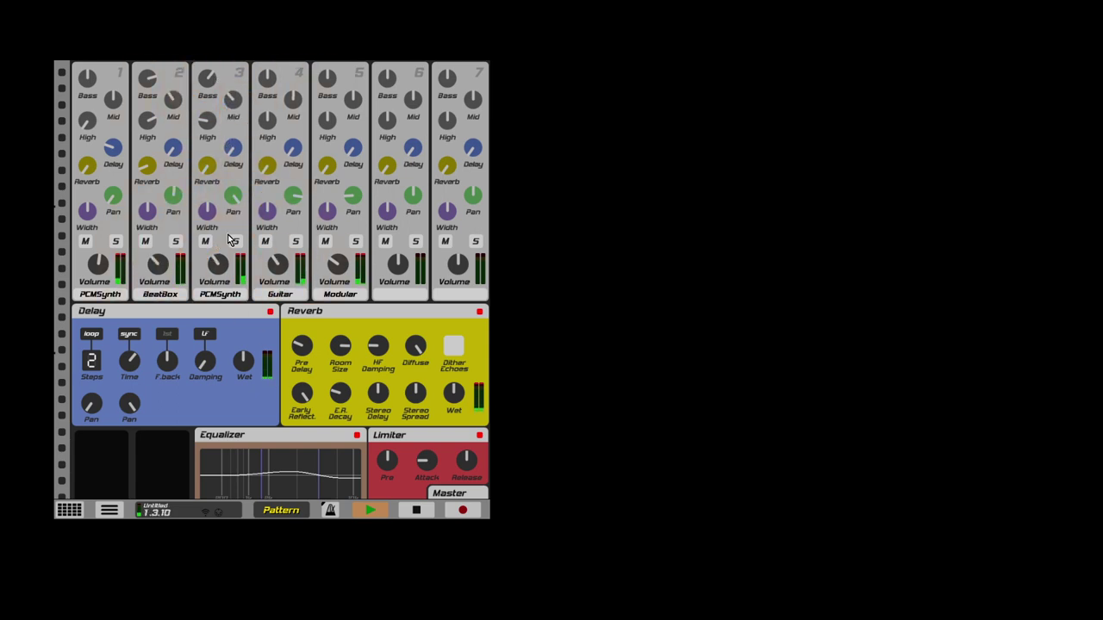
left_click(217, 122)
left_click_drag(217, 121, 205, 149)
left_click_drag(215, 103, 219, 105)
left_click_drag(210, 260, 206, 270)
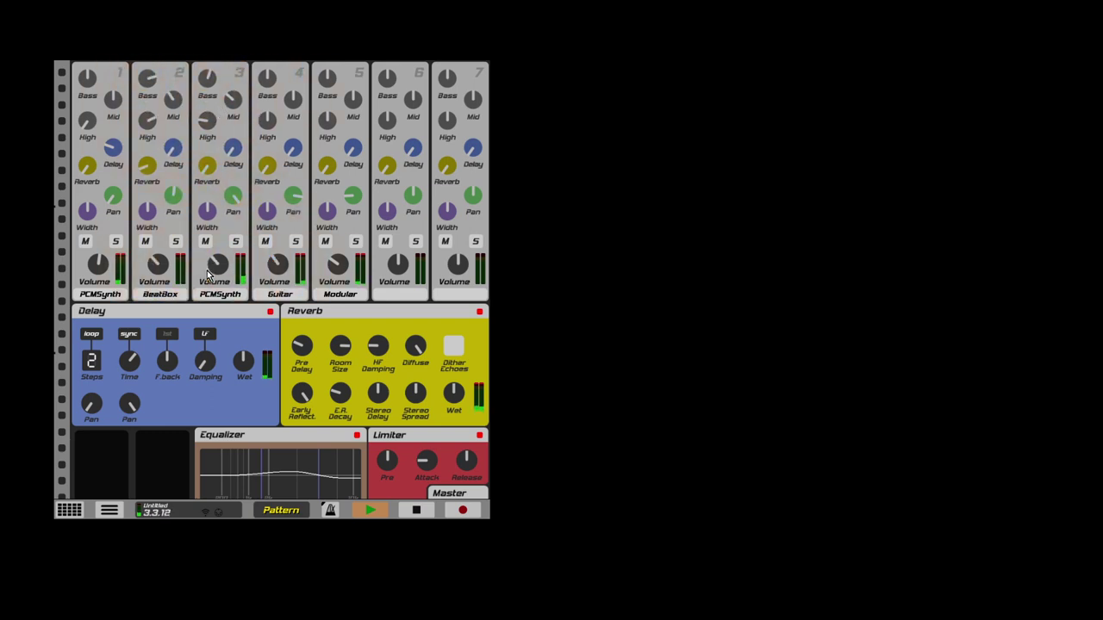
Solo the channel 1 PCMSynth, ease its pan from hard left to about halfway left, and end the solo
left_click(115, 241)
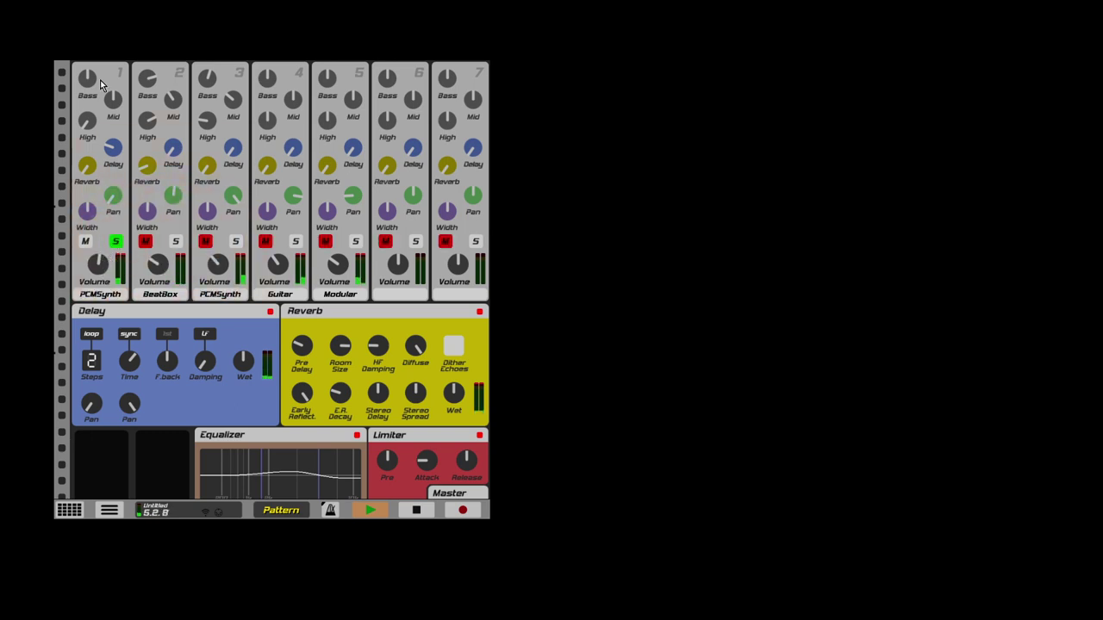
left_click_drag(108, 196, 110, 183)
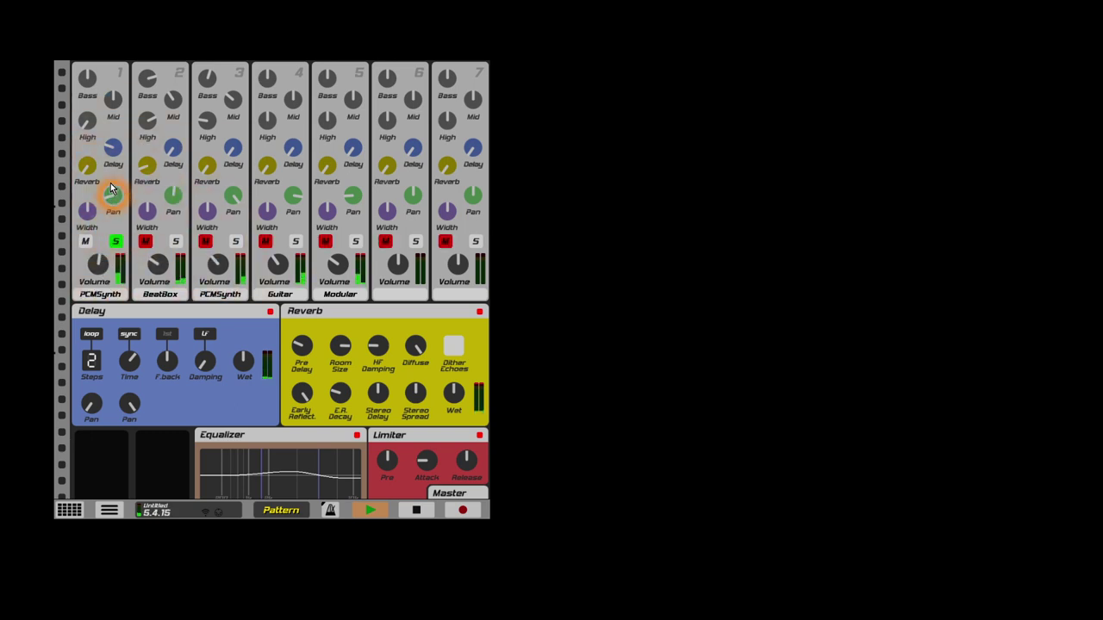
left_click(112, 242)
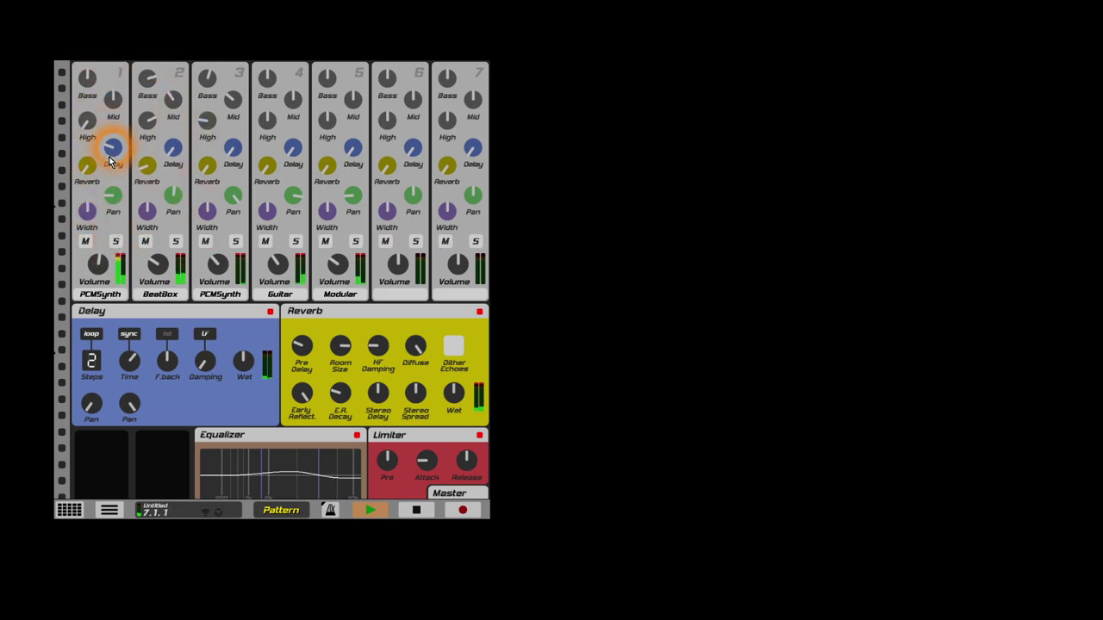
Raise the Delay effect's Time, set its Wet level to maximum and end the channel 1 PCMSynth's solo
scroll(129, 151, "down", 5)
scroll(146, 87, "up", 5)
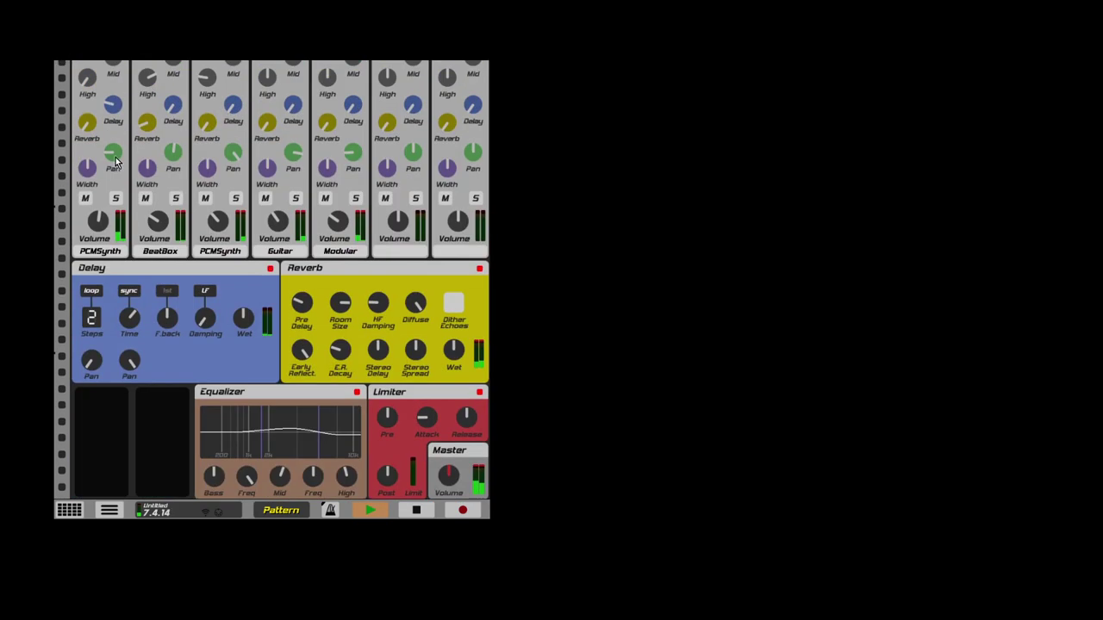
scroll(118, 238, "down", 5)
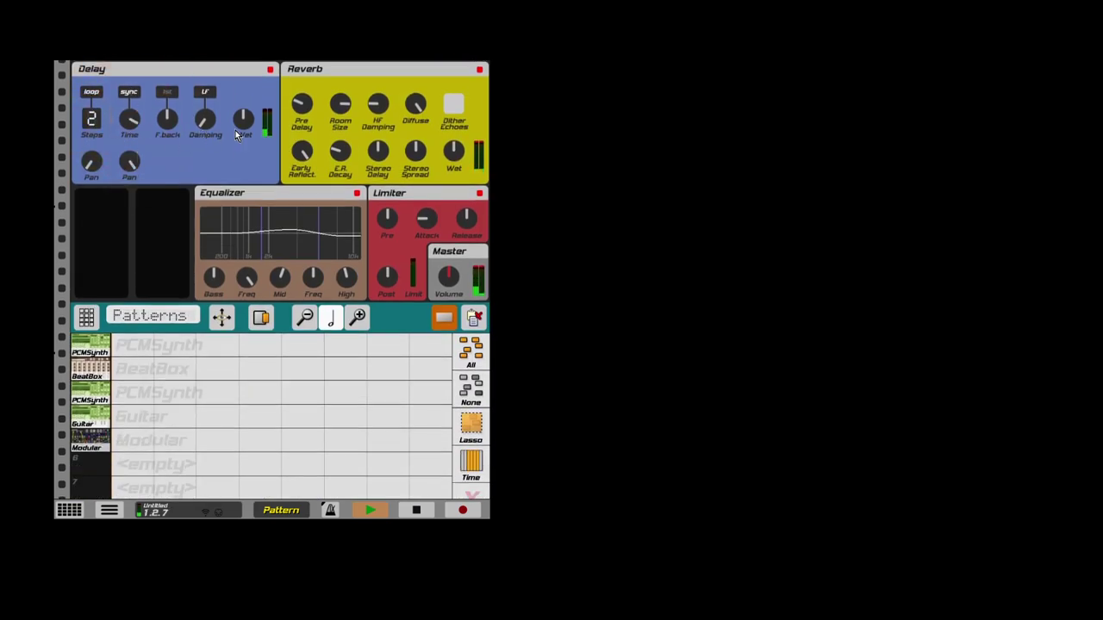
left_click_drag(235, 130, 240, 89)
scroll(169, 156, "up", 5)
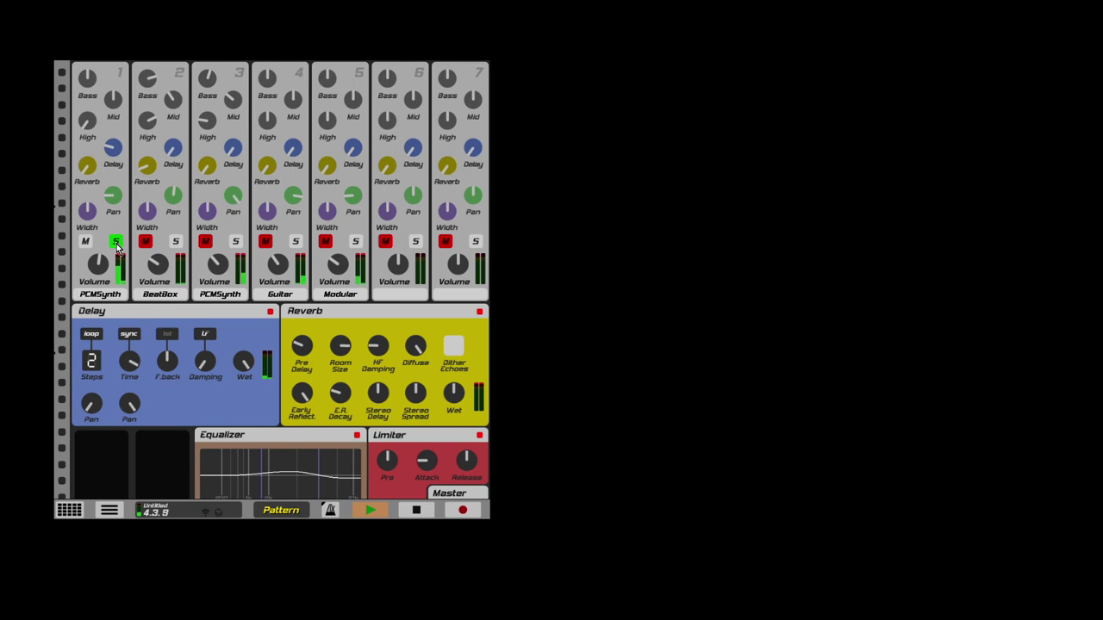
left_click(118, 244)
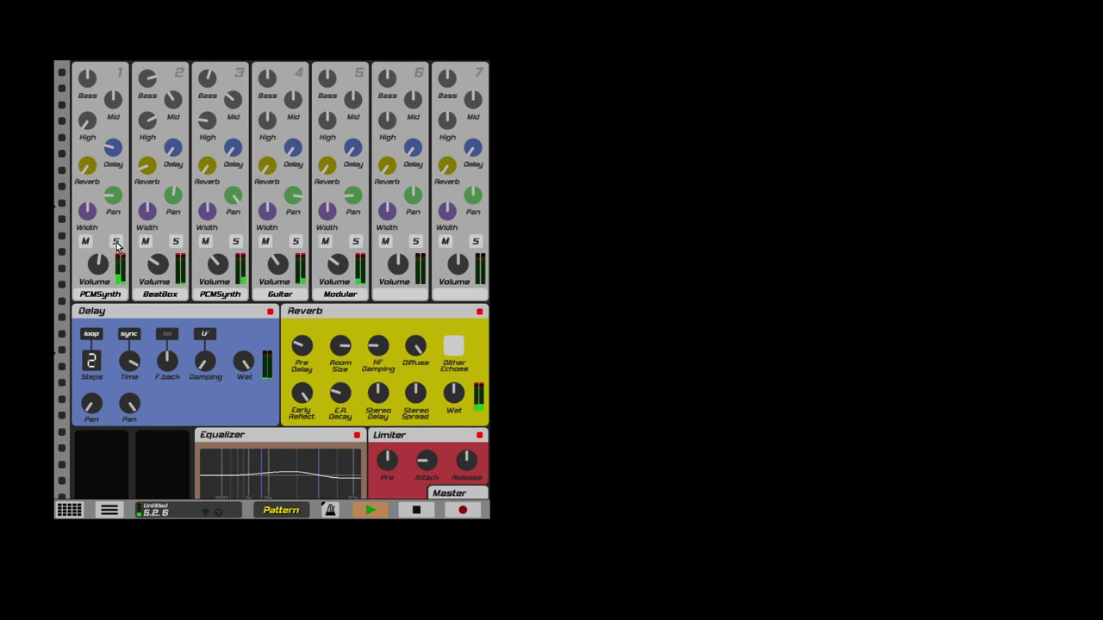
Stop playback at the pattern sequencer and switch from Pattern mode to Song mode
scroll(224, 324, "down", 5)
left_click(417, 511)
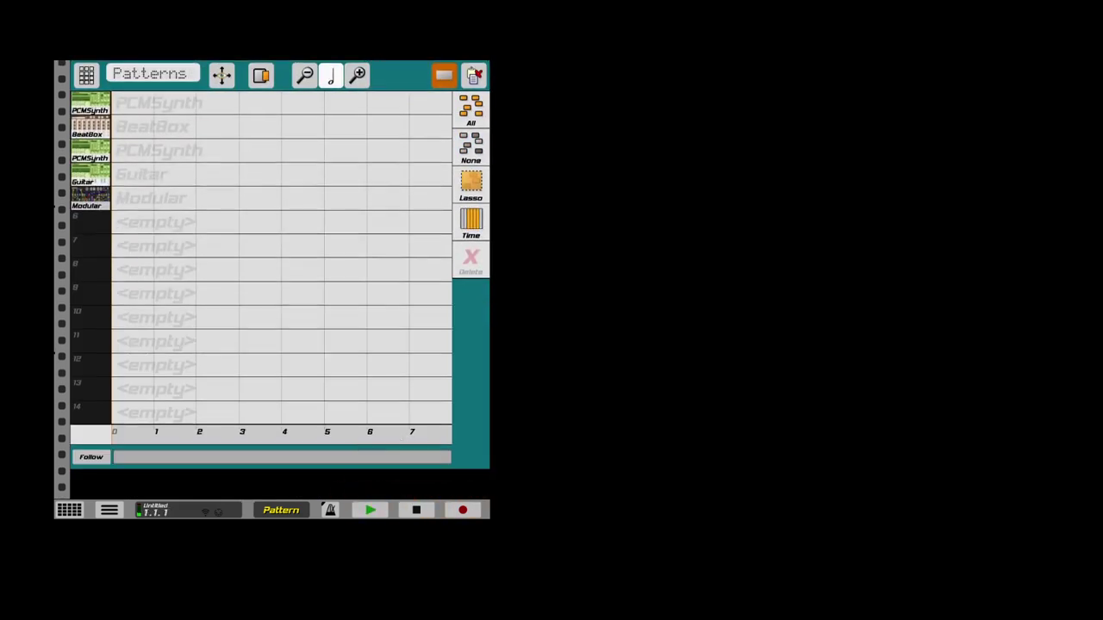
left_click(281, 510)
Place pattern A1 at measure 0 on the channel 1 PCMSynth track and start song playback
left_click(131, 104)
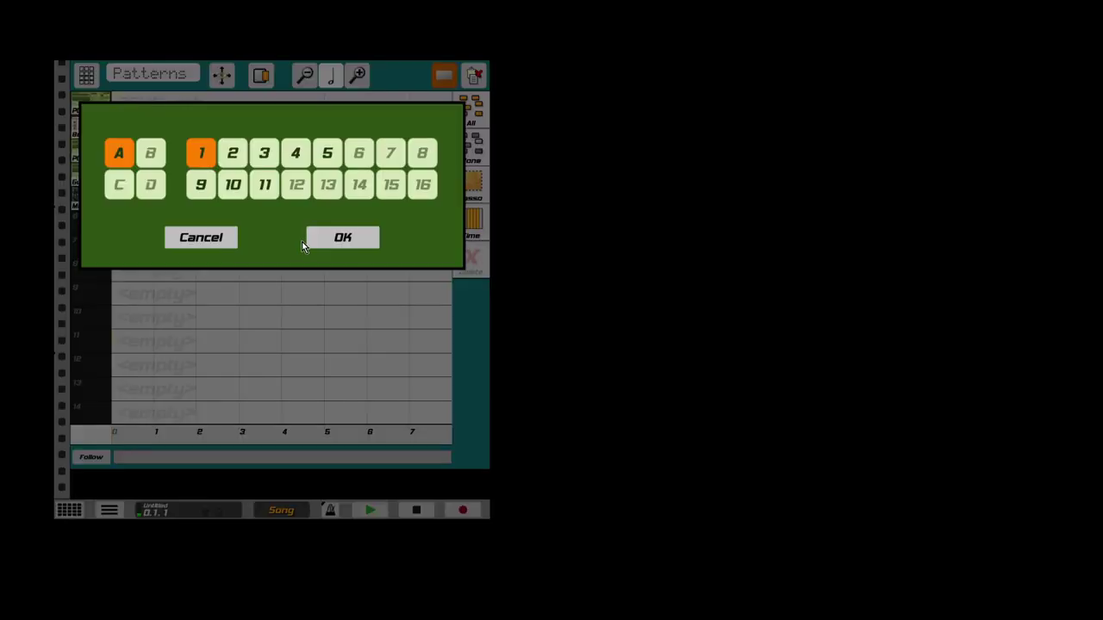
left_click(341, 238)
left_click(369, 510)
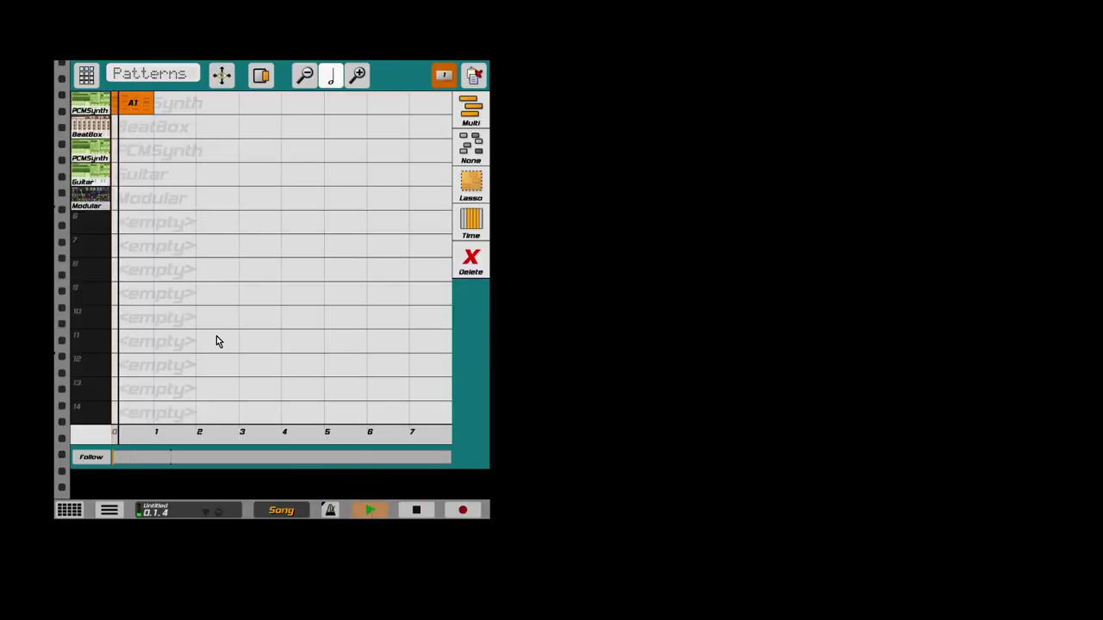
Place patterns A2 and A3 at measures 1 and 2 on the channel 1 PCMSynth track
left_click(189, 101)
left_click(232, 153)
left_click(340, 238)
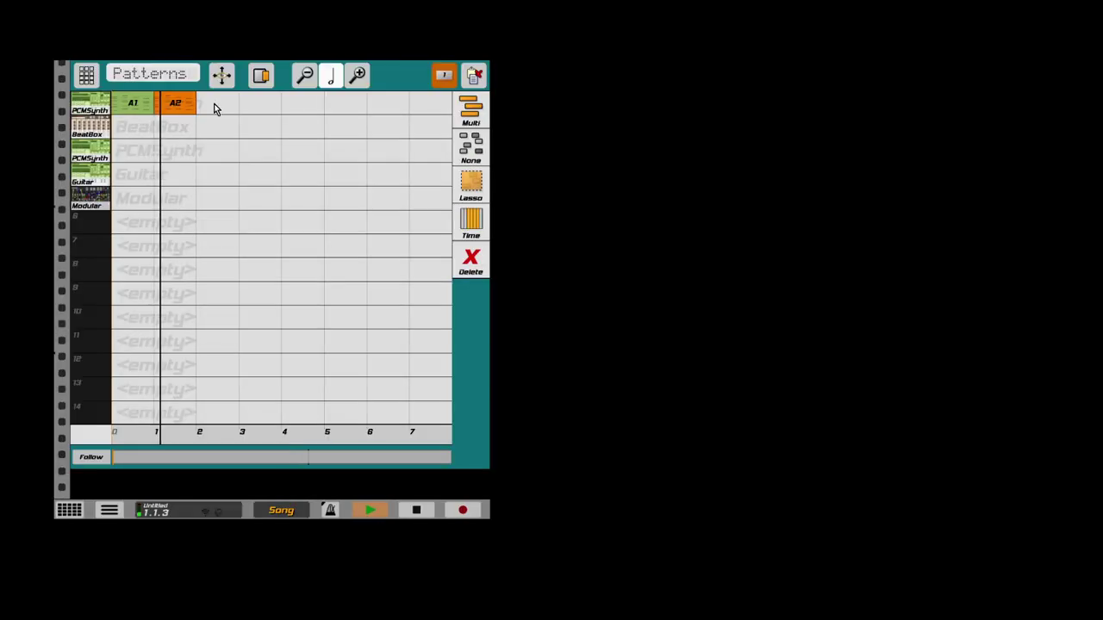
left_click(212, 109)
left_click(263, 154)
left_click(330, 236)
Place patterns A4 and A5 at measures 3 and 4 on the channel 1 PCMSynth track
left_click(257, 105)
left_click(296, 153)
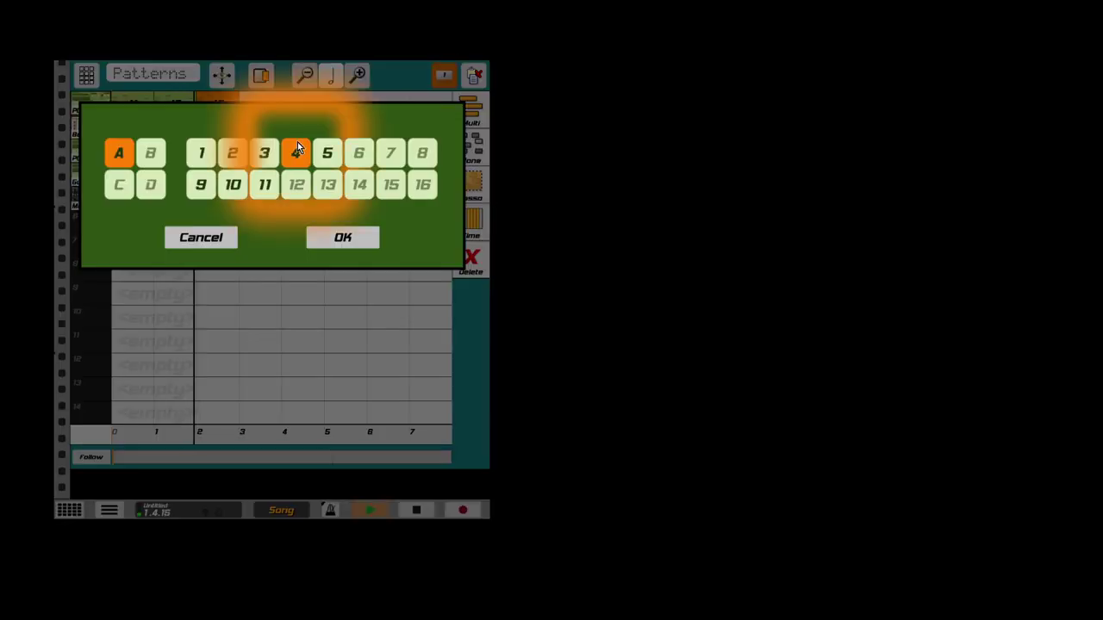
left_click(331, 238)
left_click(298, 105)
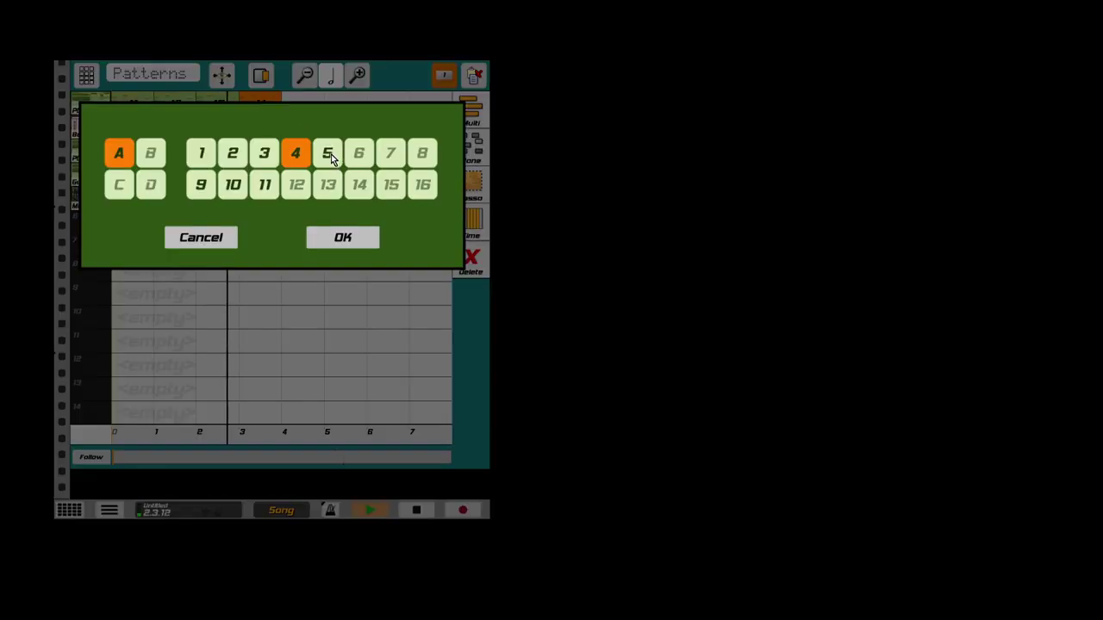
left_click(329, 155)
left_click(342, 237)
Place pattern A1 on the BeatBox track at measures 4 and 5, and repeat A5 on the channel 1 PCMSynth track at measure 5
left_click(295, 126)
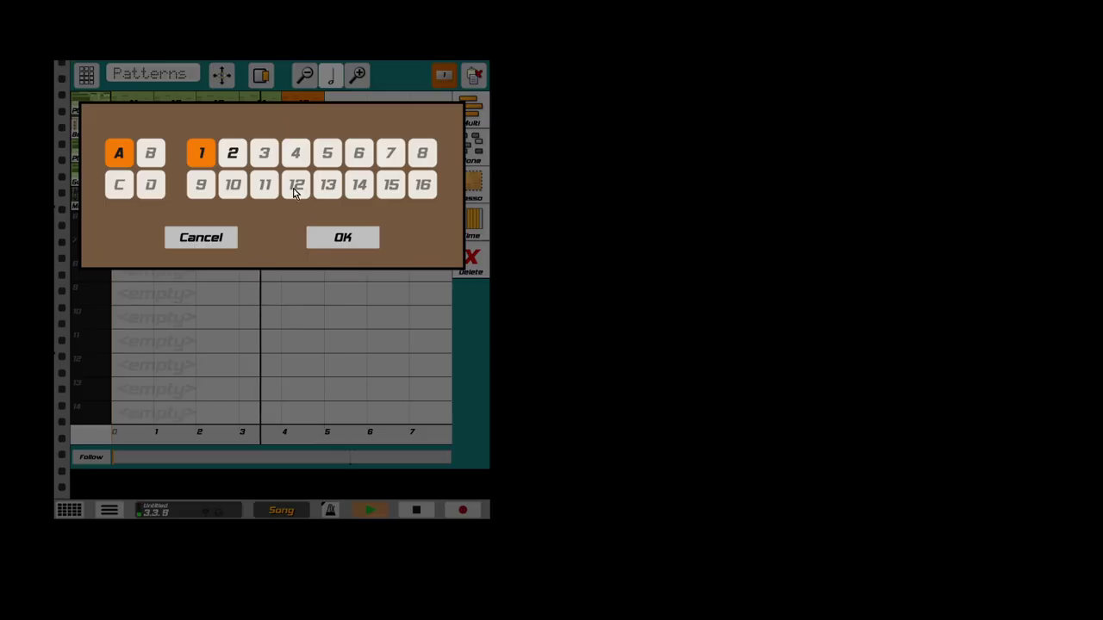
left_click(342, 238)
left_click(335, 112)
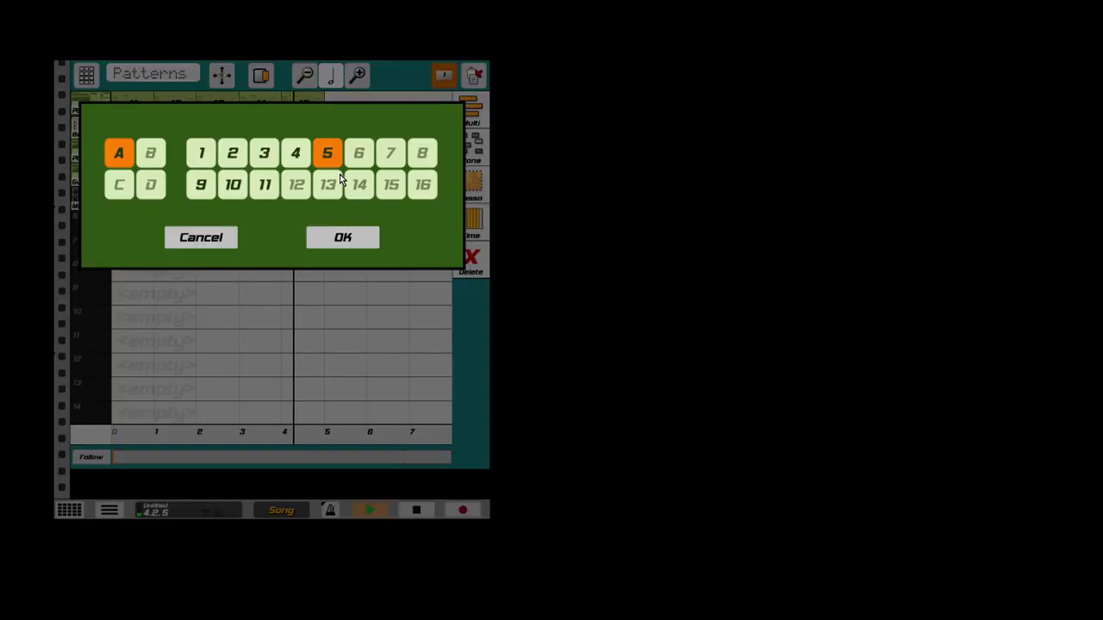
left_click(343, 241)
left_click(347, 129)
left_click(361, 237)
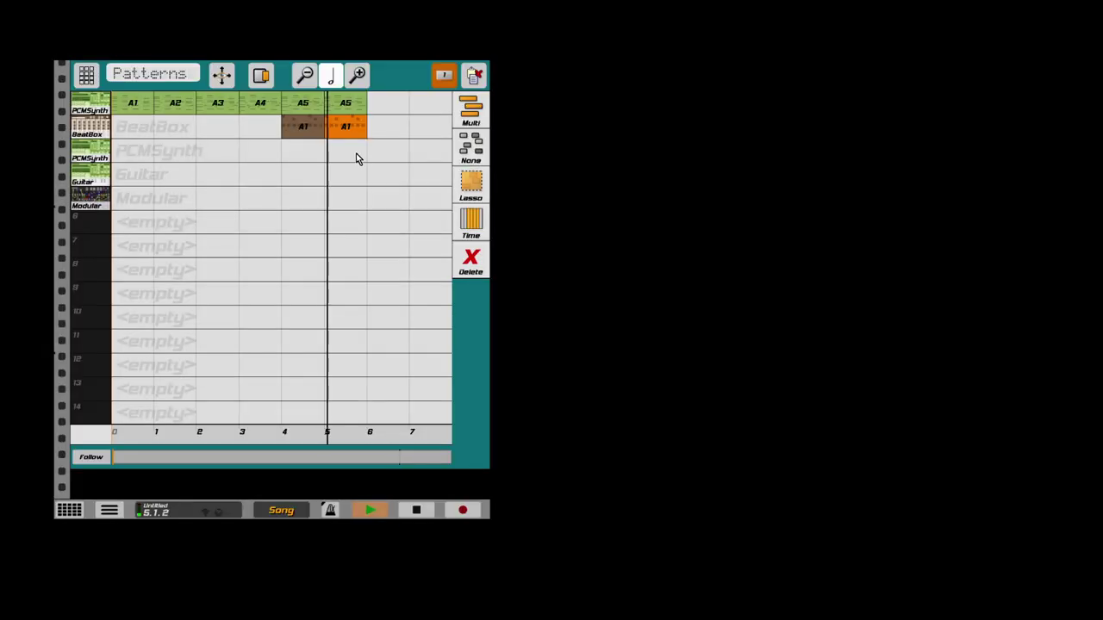
Restart song playback from the beginning
left_click(298, 458)
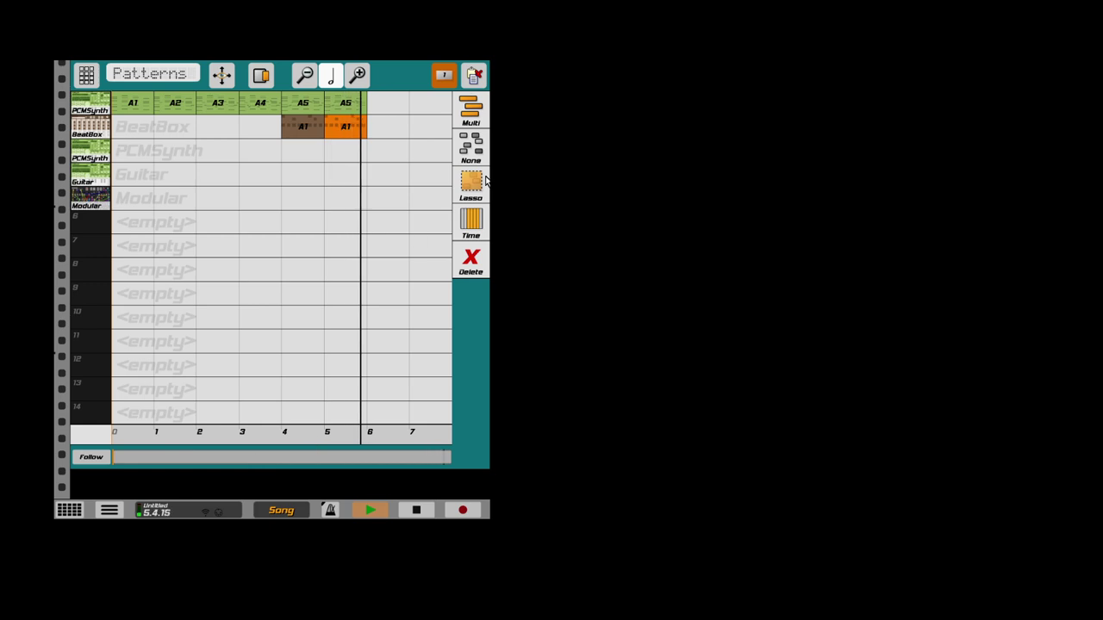
left_click(356, 513)
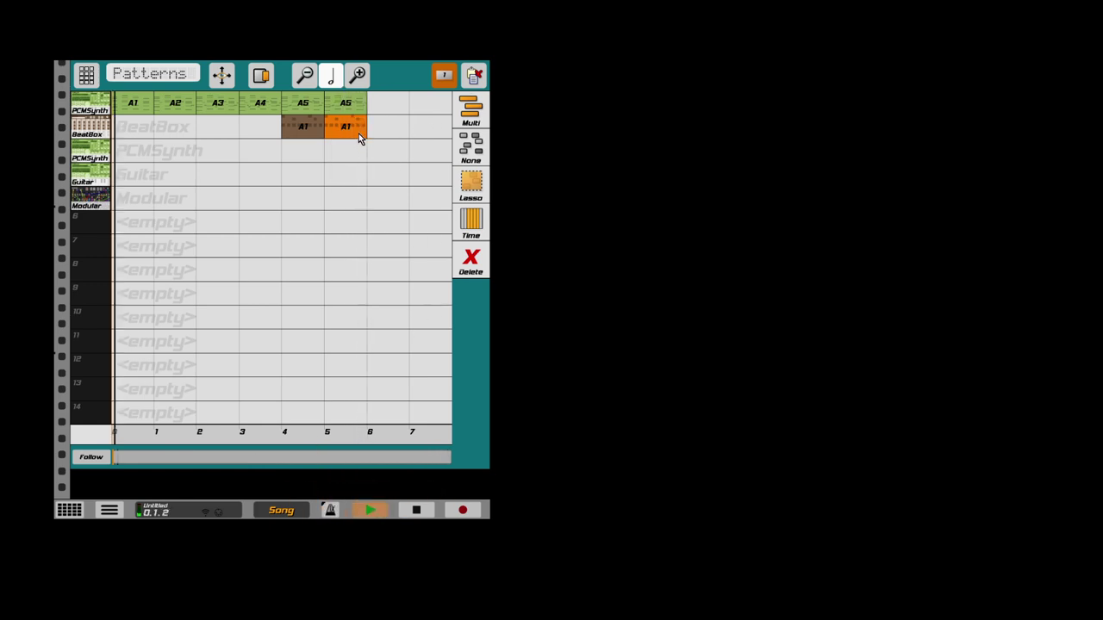
left_click(397, 131)
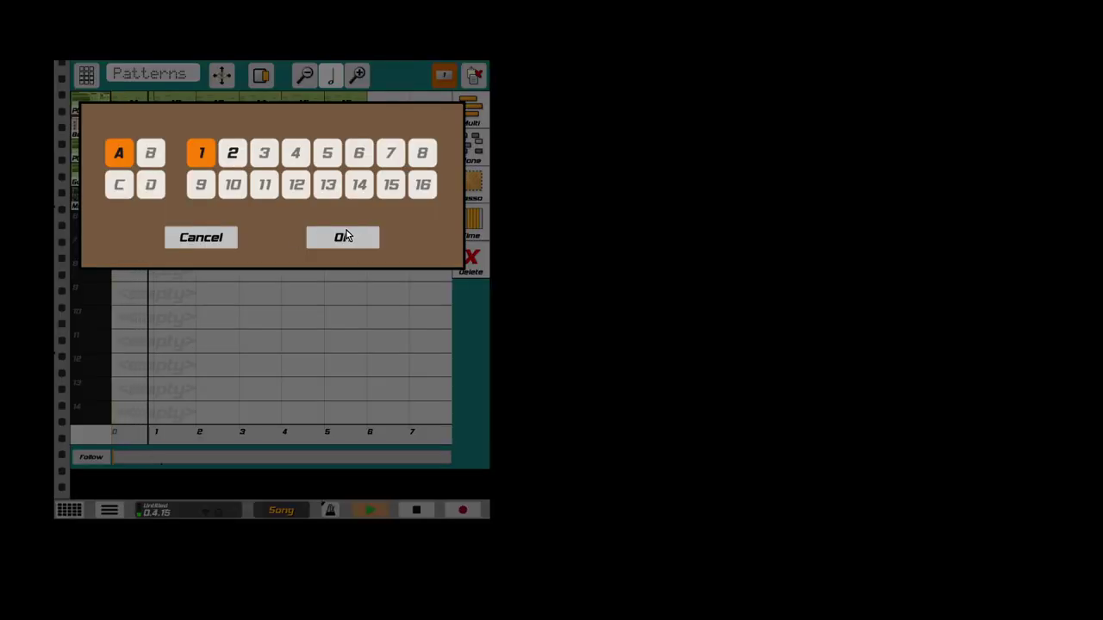
left_click(228, 237)
Remove the second BeatBox A1 block and extend the first one up to measure 8
left_click(305, 75)
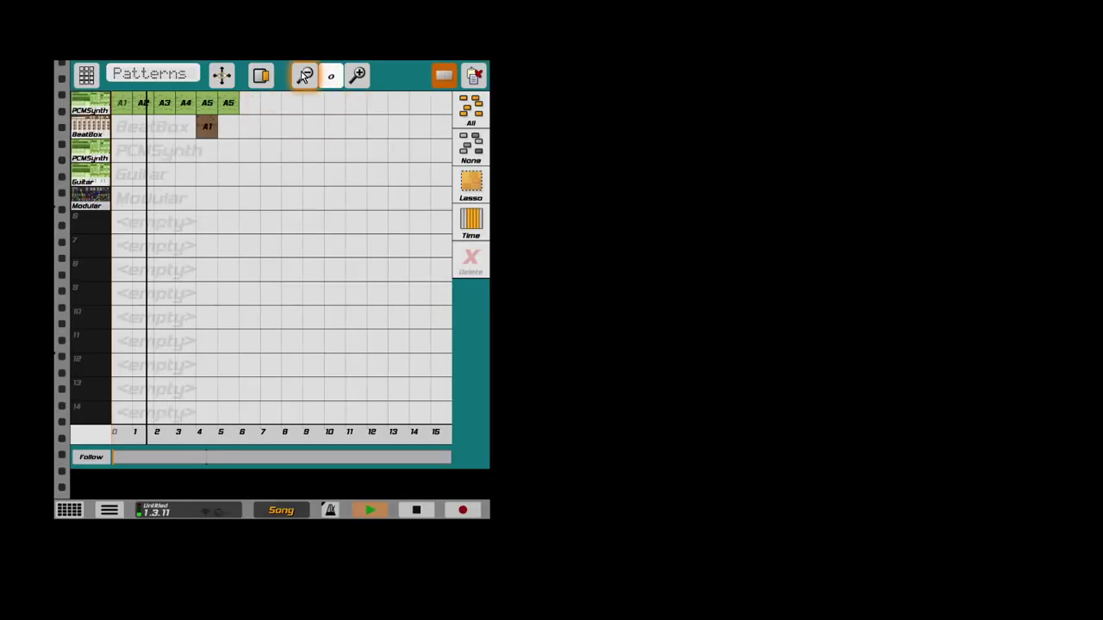
left_click(207, 137)
left_click_drag(268, 75, 336, 80)
Delete the second A5 block on the channel 1 PCMSynth track and extend the remaining A5 up to measure 8
left_click(229, 107)
left_click(480, 265)
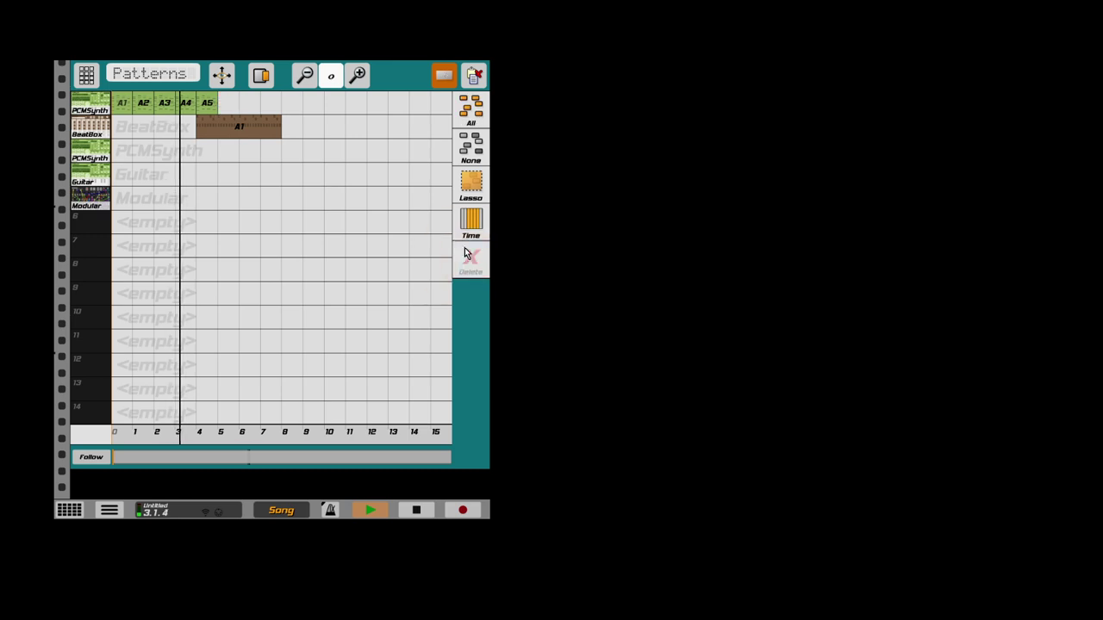
left_click(215, 108)
left_click_drag(264, 80, 338, 89)
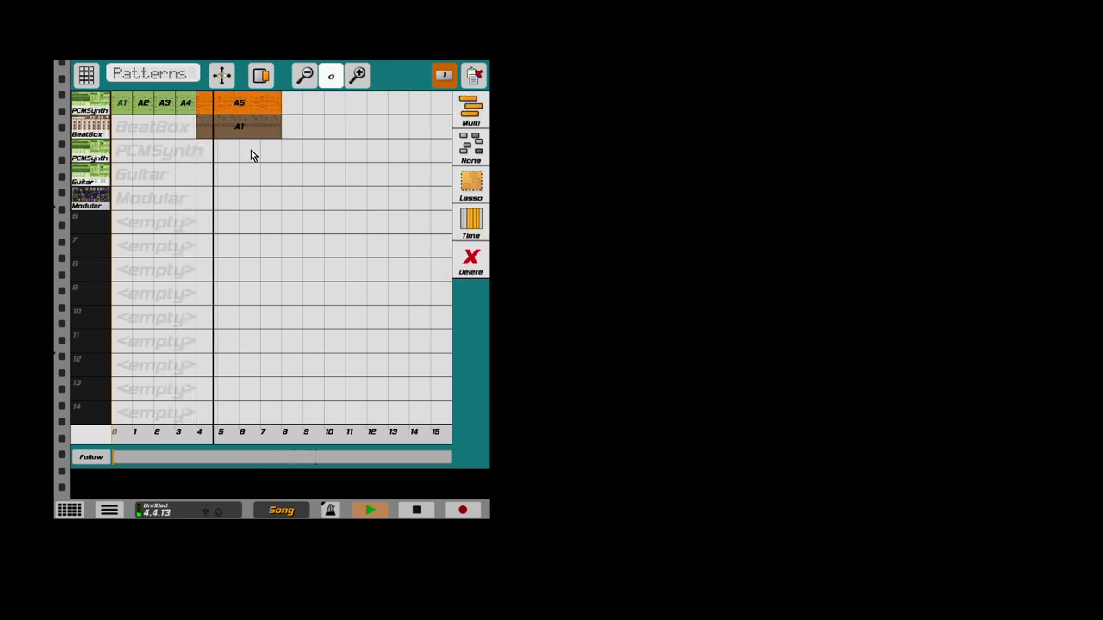
Place pattern A1 at measure 6 on the channel 3 PCMSynth track
left_click(251, 154)
left_click(315, 240)
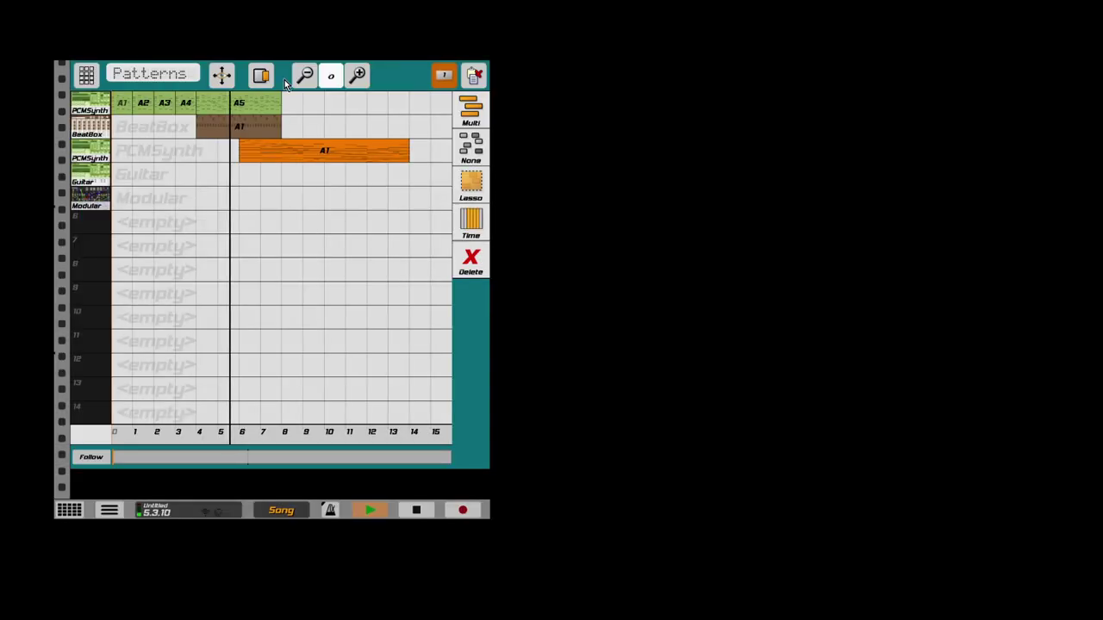
Place pattern A2 on the BeatBox track and pattern A4 on the channel 1 PCMSynth track, both at measure 8
left_click(288, 132)
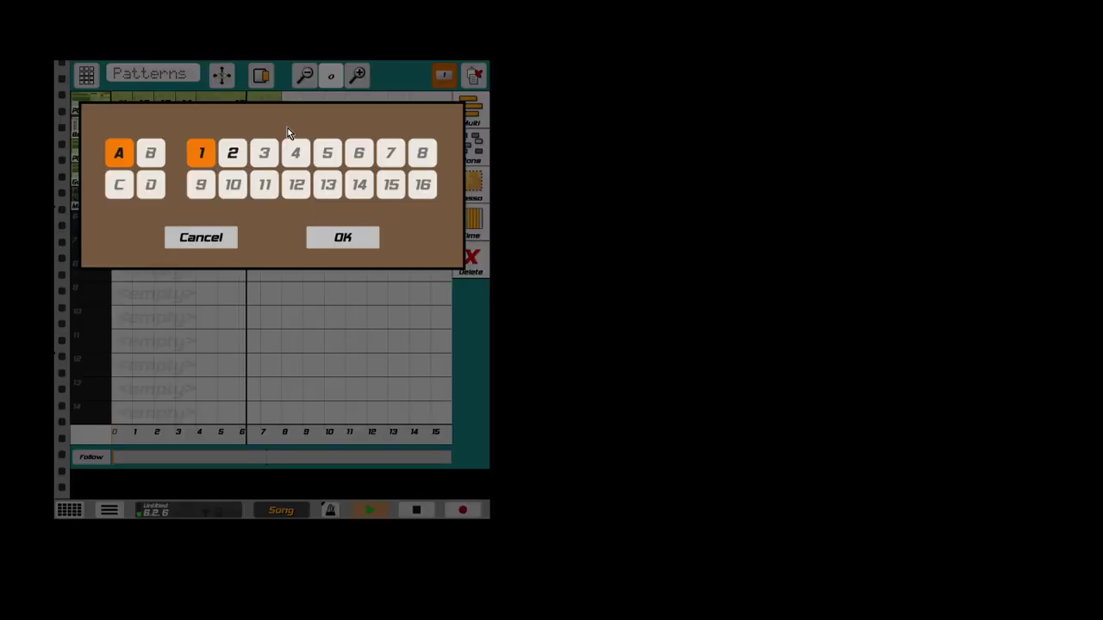
left_click(232, 153)
left_click(324, 246)
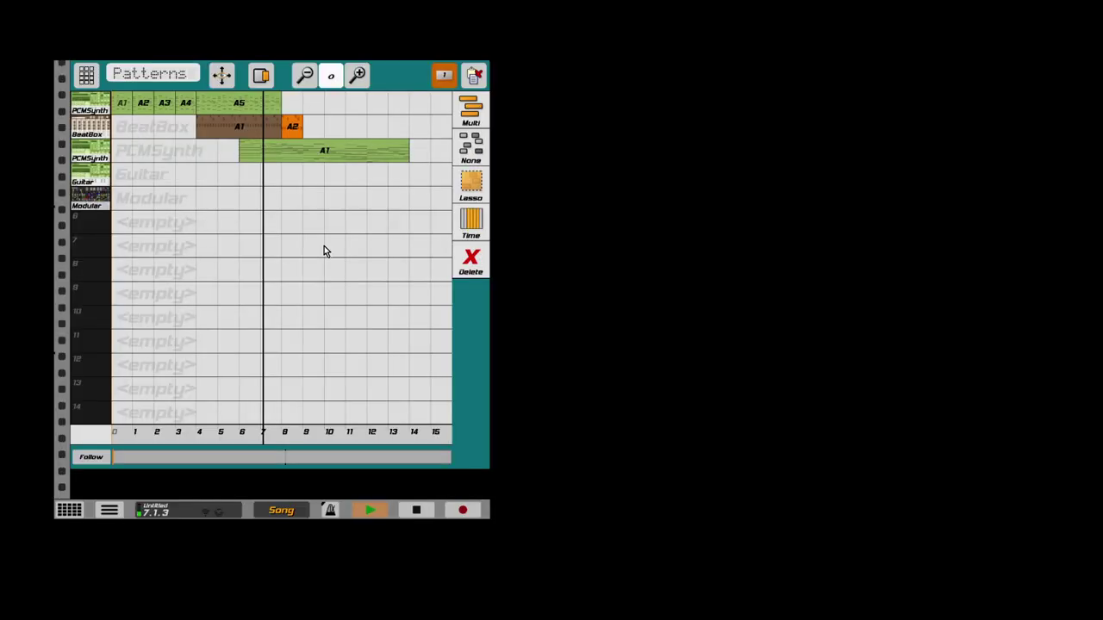
left_click(292, 110)
left_click(298, 153)
left_click(342, 238)
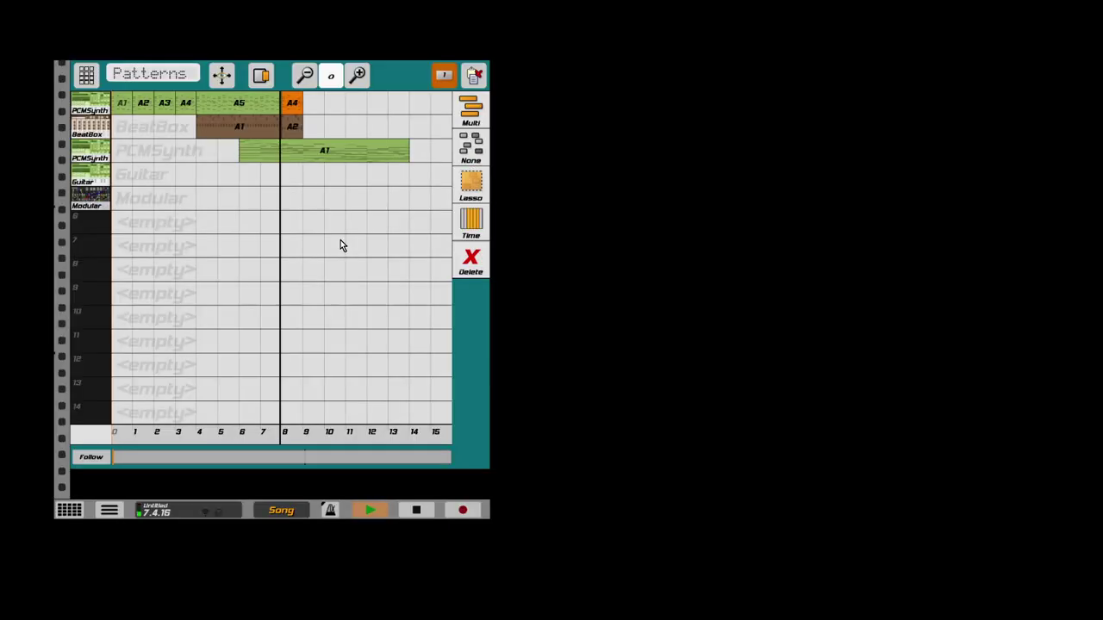